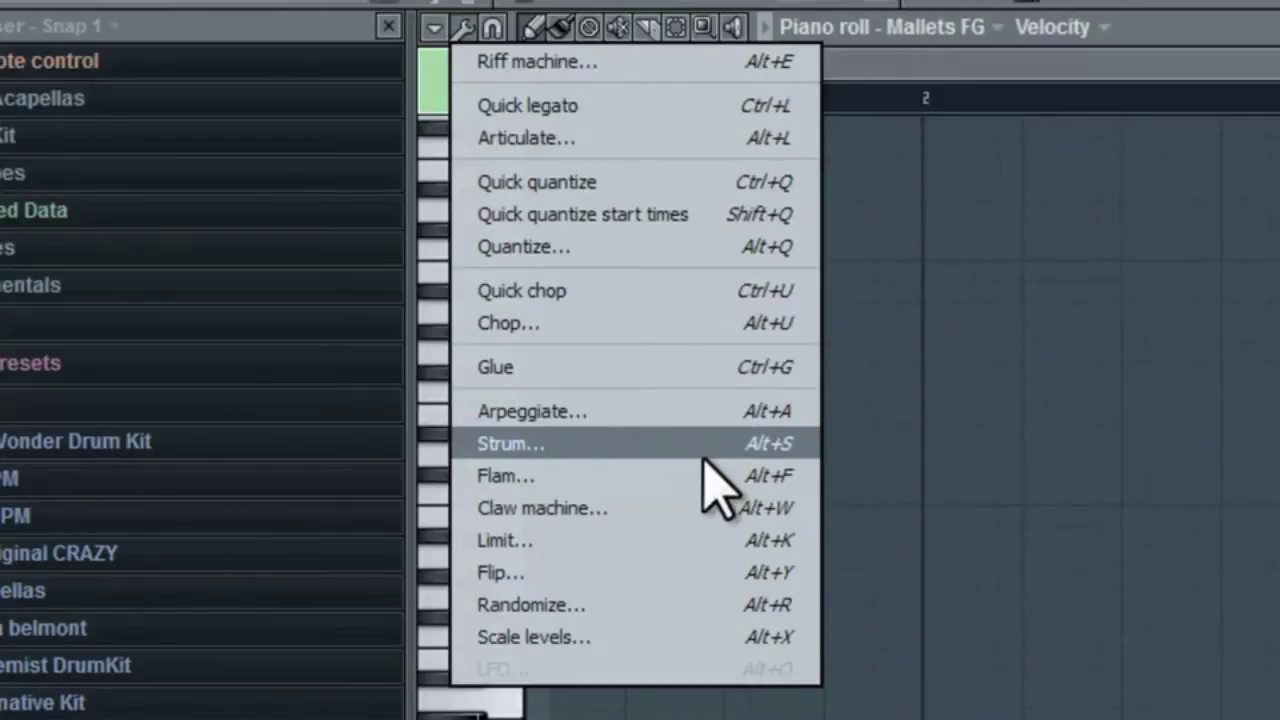
Place a four-note chord of D4, F4, A4 and C5 at the start of the first bar
{"action": "left_click", "coordinate": [843, 432]}
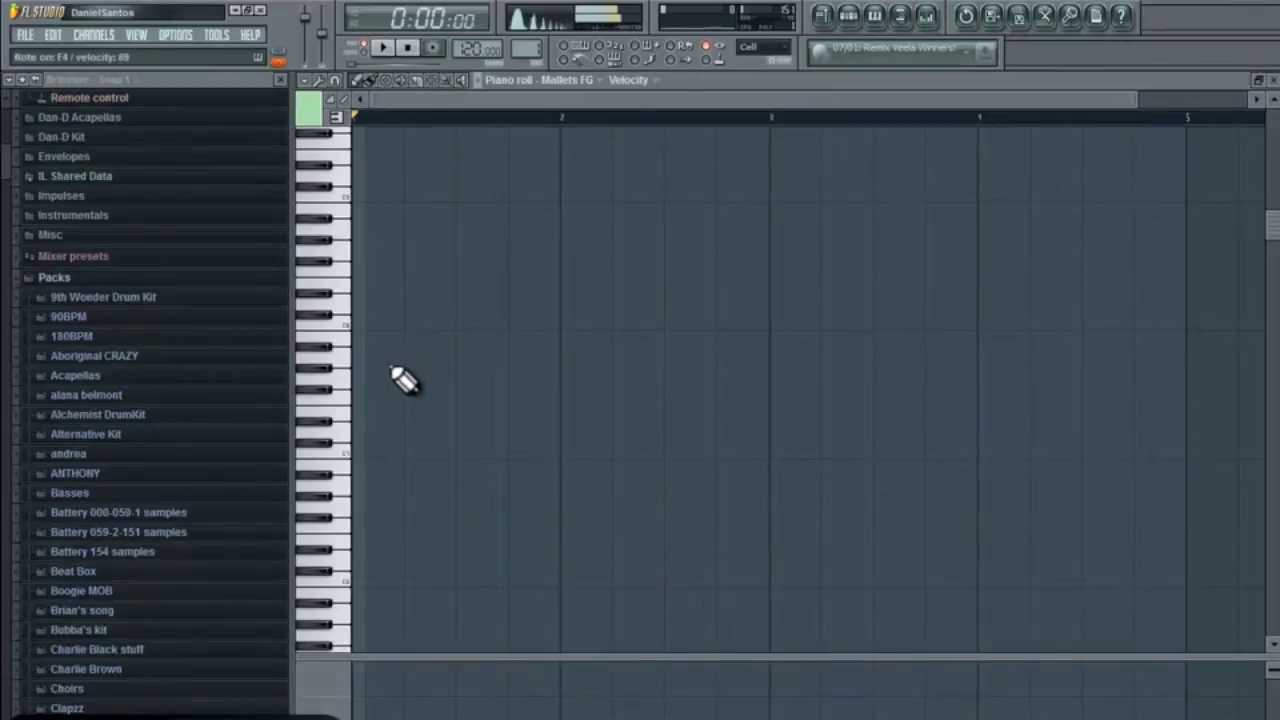
{"action": "scroll", "coordinate": [505, 442], "scroll_direction": "up", "scroll_amount": 5}
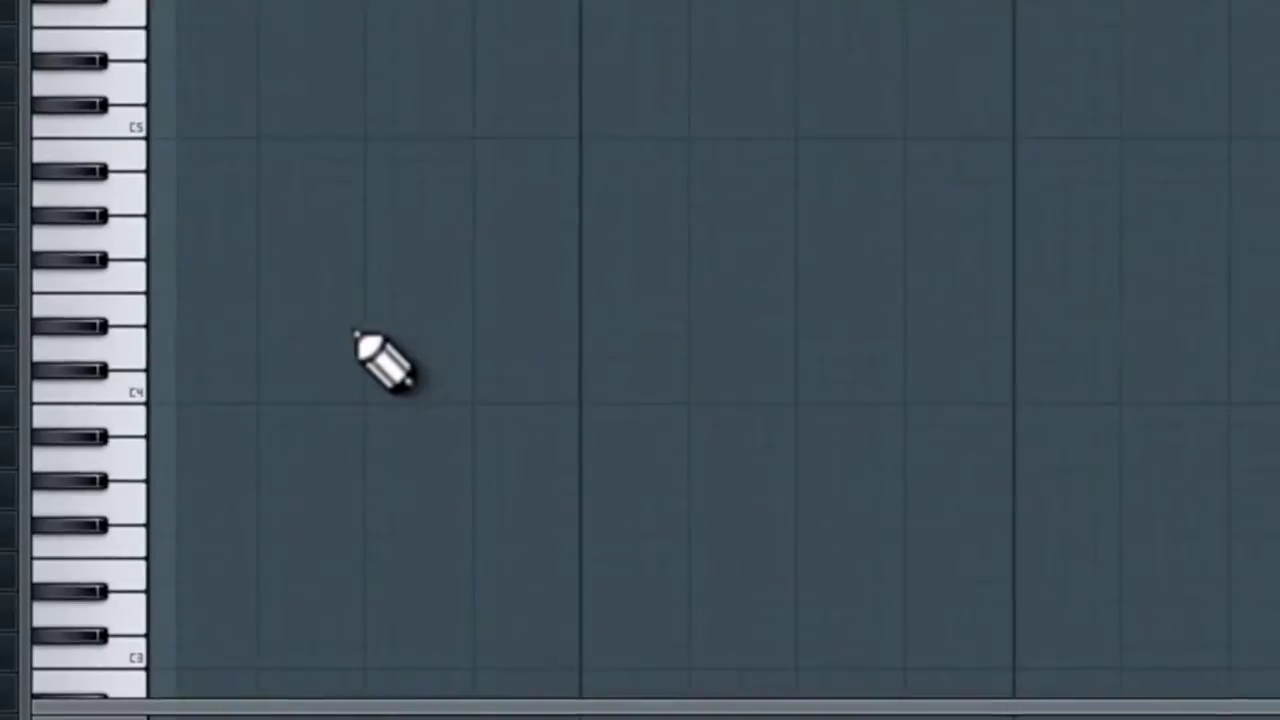
{"action": "left_click", "coordinate": [168, 347]}
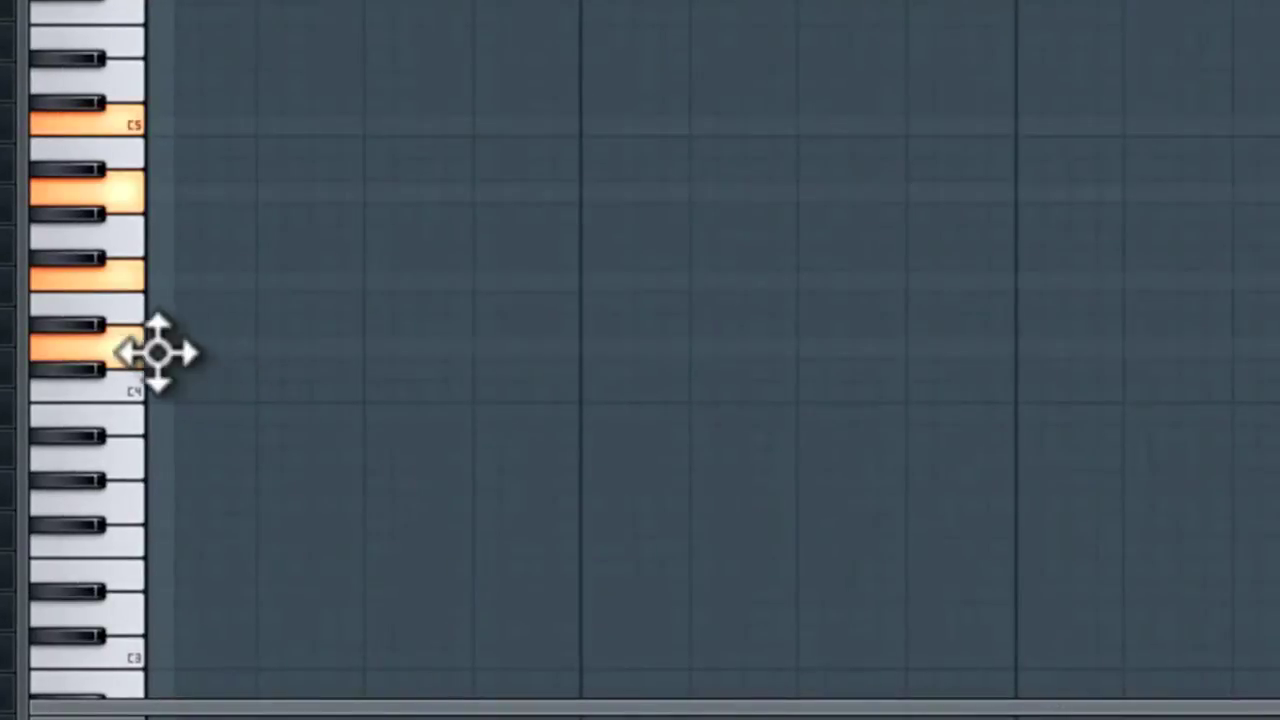
{"action": "left_click", "coordinate": [163, 279]}
{"action": "left_click", "coordinate": [163, 191]}
{"action": "left_click", "coordinate": [155, 124]}
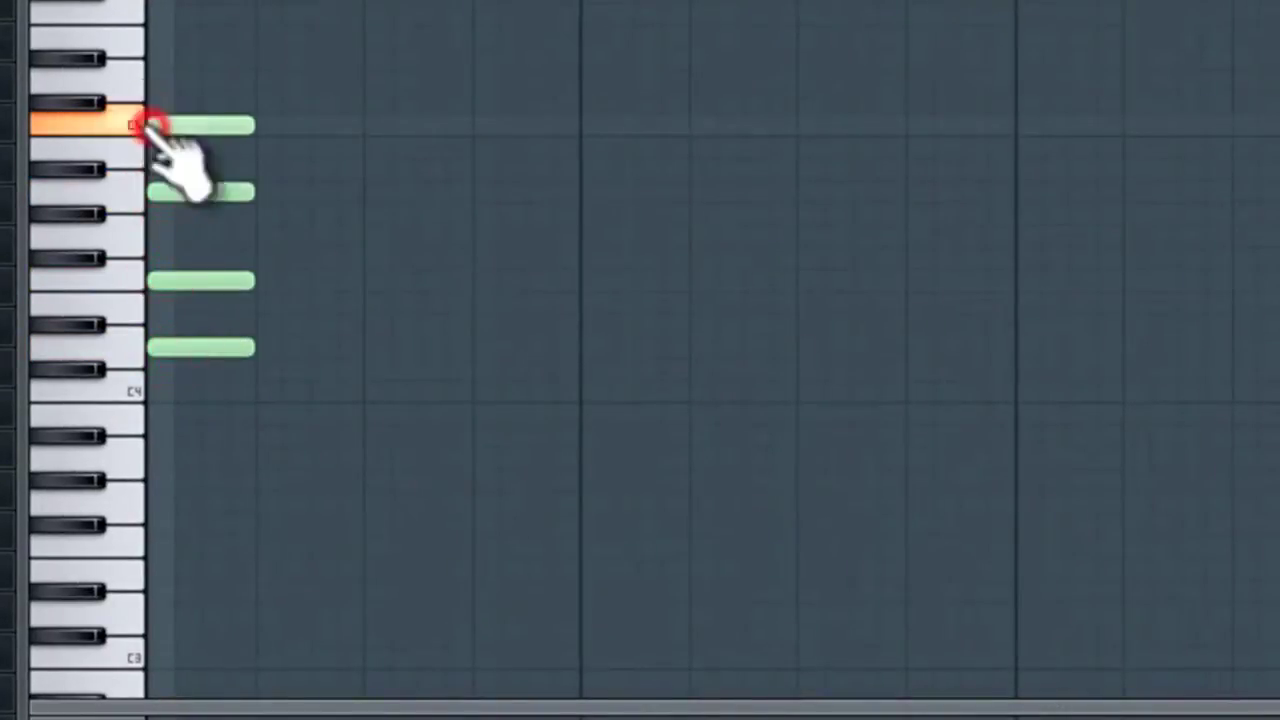
Lengthen all four chord notes together to fill the first bar and play the chord back
{"action": "left_click_drag", "start_coordinate": [188, 65], "coordinate": [286, 429]}
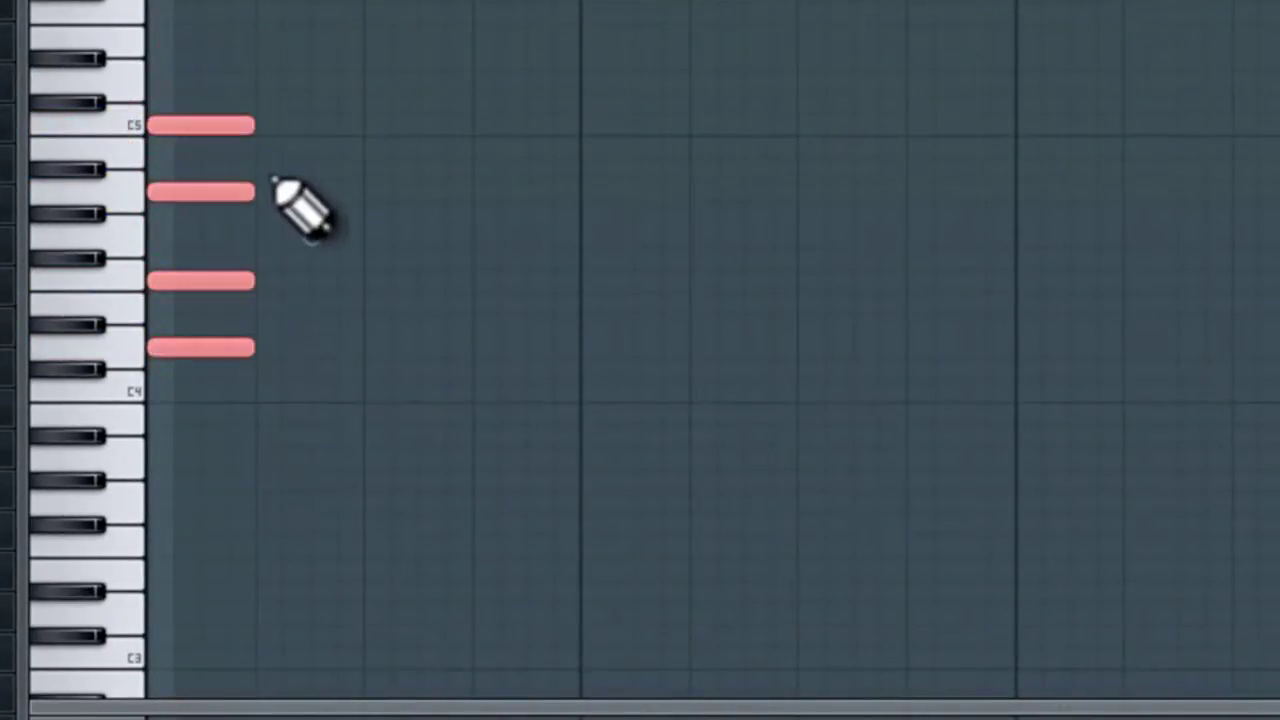
{"action": "left_click_drag", "start_coordinate": [243, 125], "coordinate": [576, 123]}
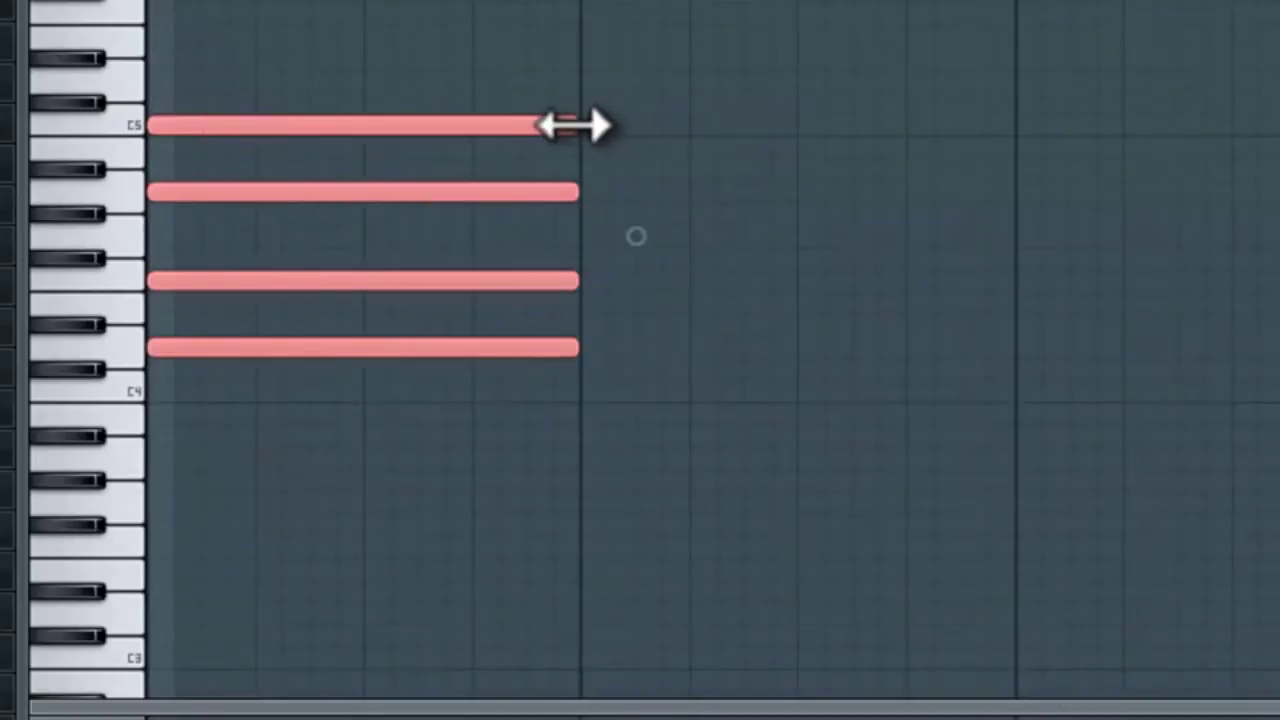
{"action": "key", "text": "space"}
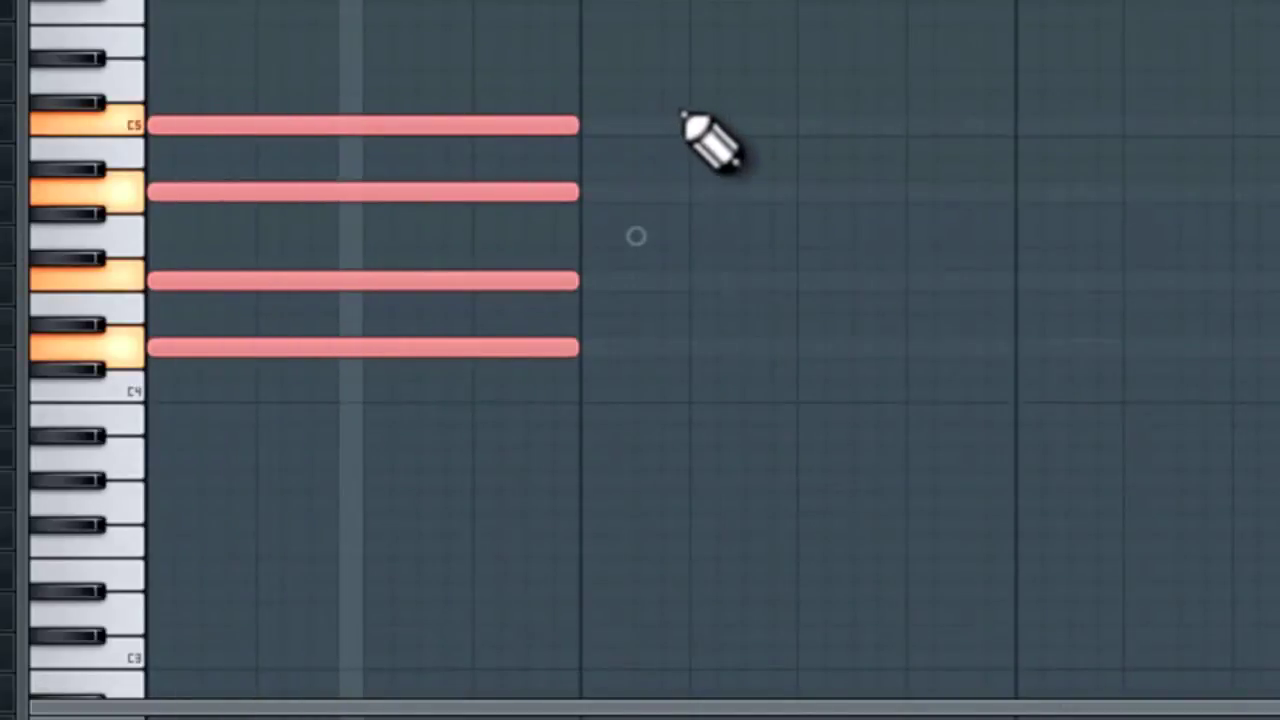
Deselect the notes and add a one-bar chord of E4, G4, B4 and D5 at the start of the second bar
{"action": "left_click", "coordinate": [678, 123]}
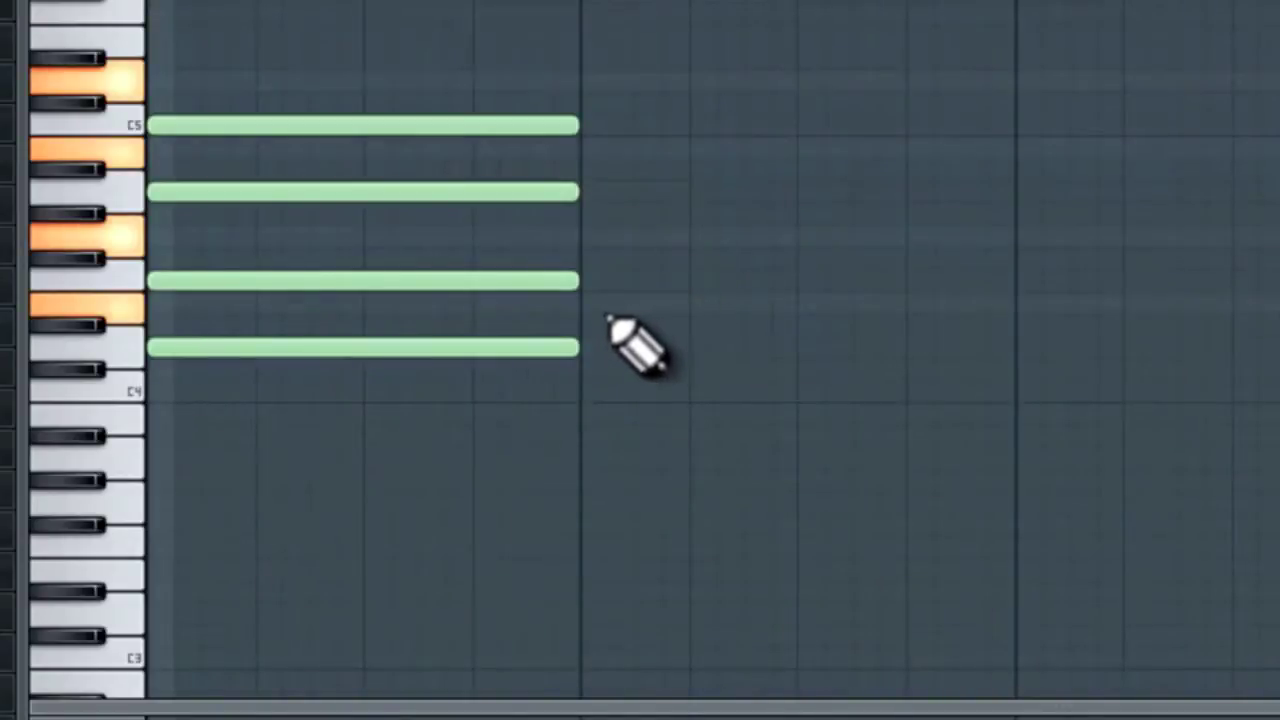
{"action": "left_click", "coordinate": [590, 300]}
{"action": "left_click", "coordinate": [597, 212]}
{"action": "left_click_drag", "start_coordinate": [597, 212], "coordinate": [597, 234]}
{"action": "left_click", "coordinate": [595, 168]}
{"action": "left_click_drag", "start_coordinate": [597, 142], "coordinate": [591, 134]}
{"action": "left_click", "coordinate": [588, 80]}
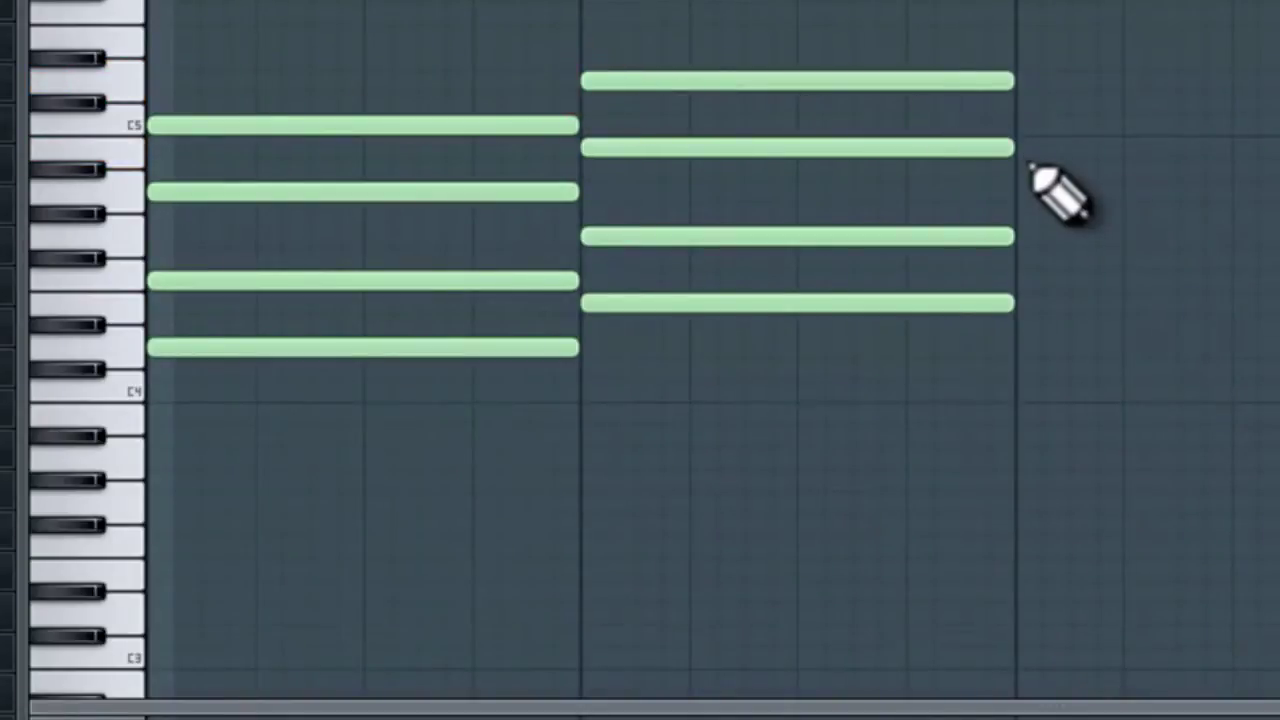
Add a one-bar chord of F4, A4, C5 and E5 at the start of the third bar and play the progression
{"action": "left_click", "coordinate": [1020, 283]}
{"action": "left_click_drag", "start_coordinate": [1018, 172], "coordinate": [1022, 208]}
{"action": "left_click", "coordinate": [1028, 123]}
{"action": "left_click", "coordinate": [1021, 40]}
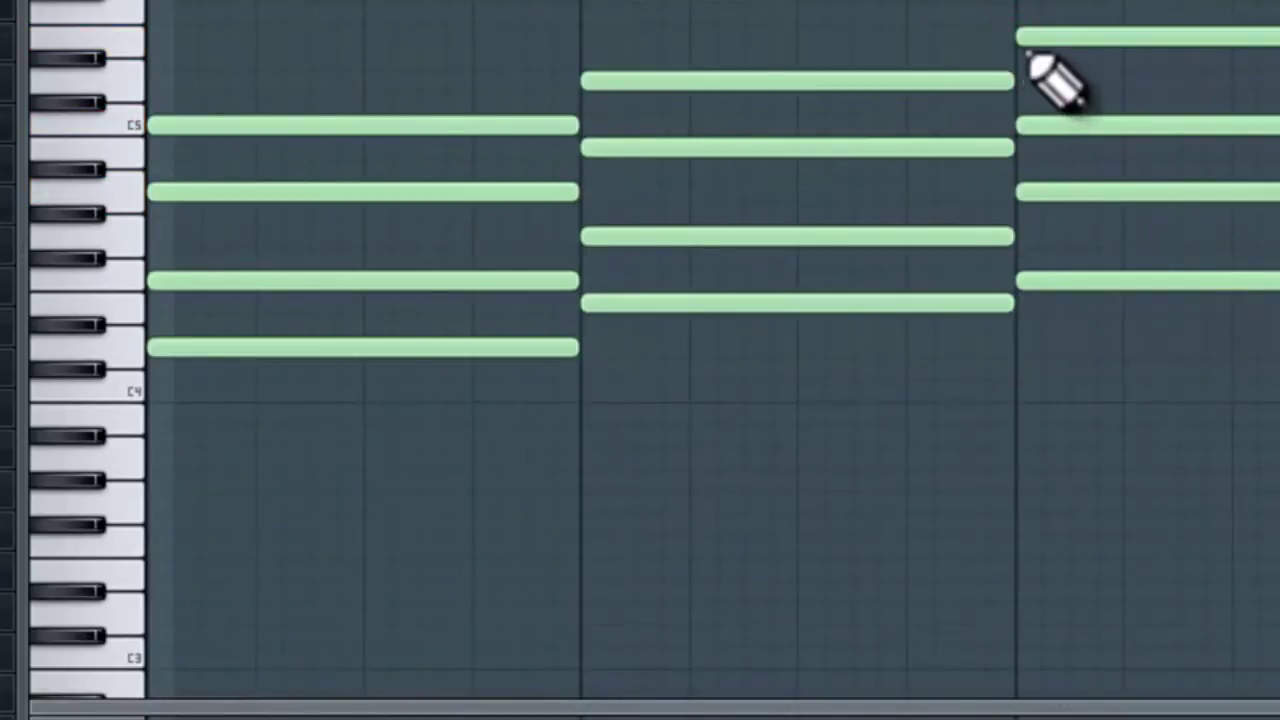
{"action": "key", "text": "space"}
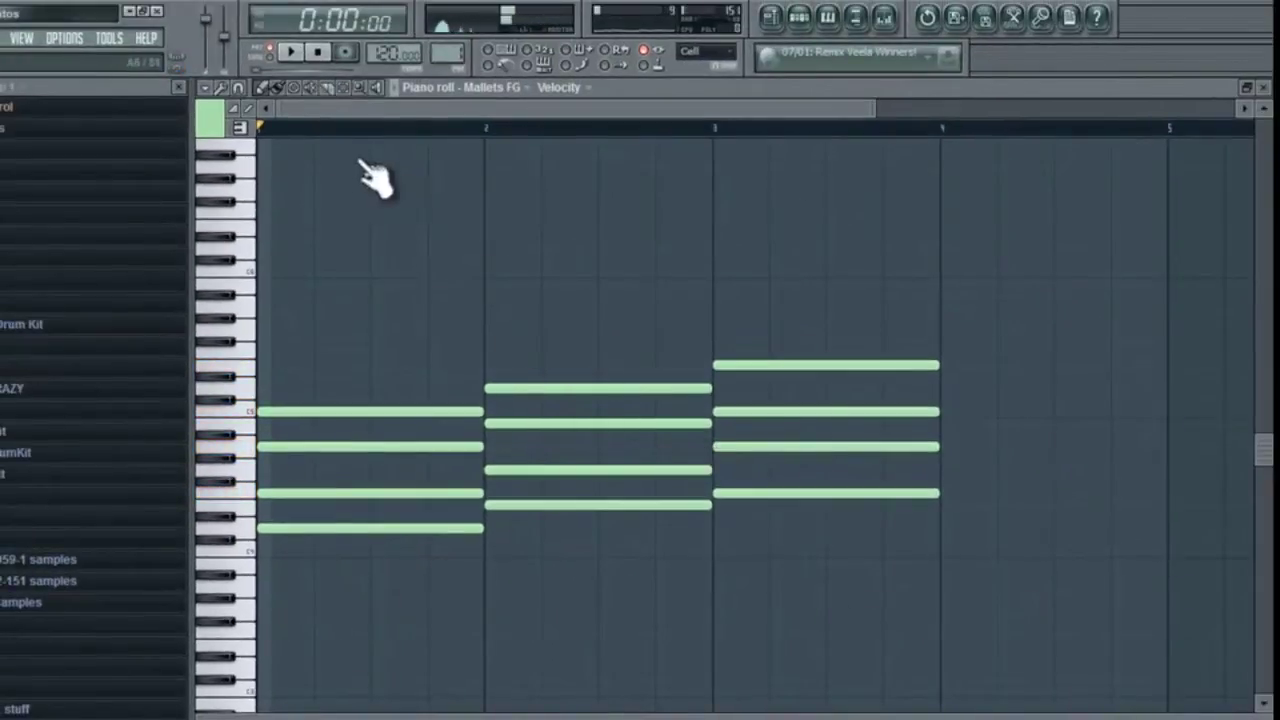
Apply the Strum tool to the three chords, move its dialog clear of the notes and play the strummed result
{"action": "left_click", "coordinate": [226, 88]}
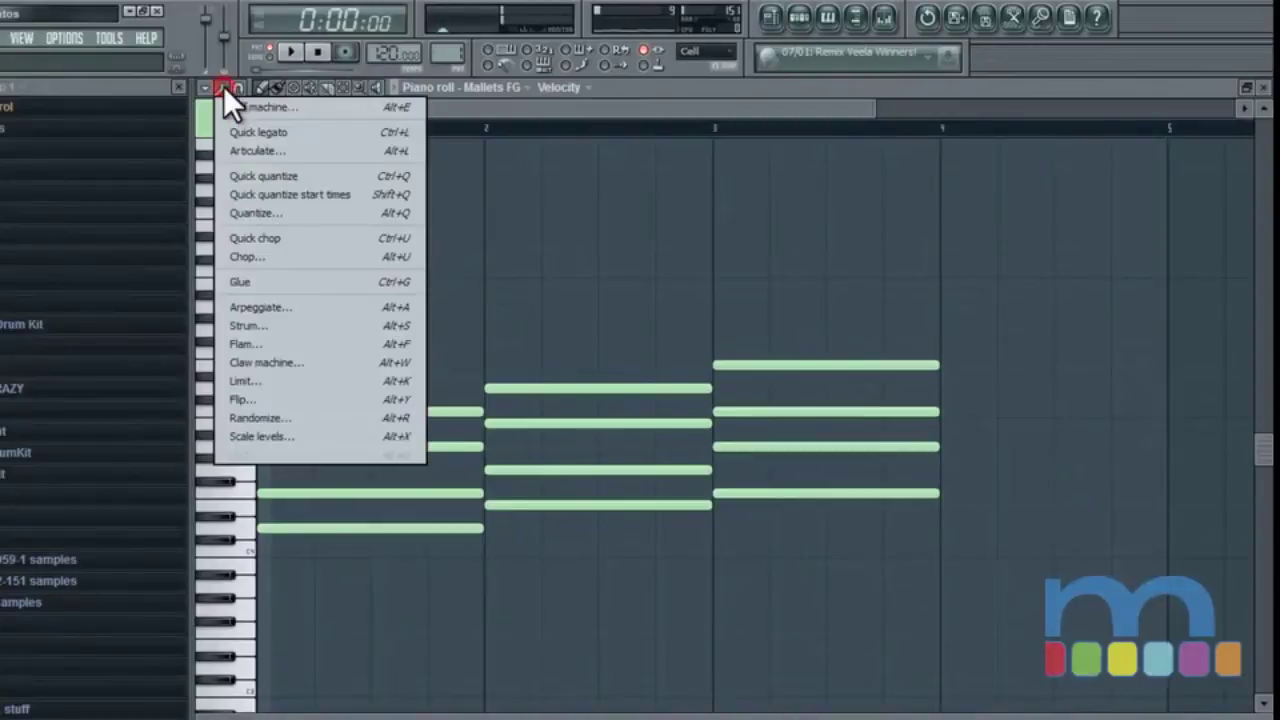
{"action": "left_click", "coordinate": [293, 322]}
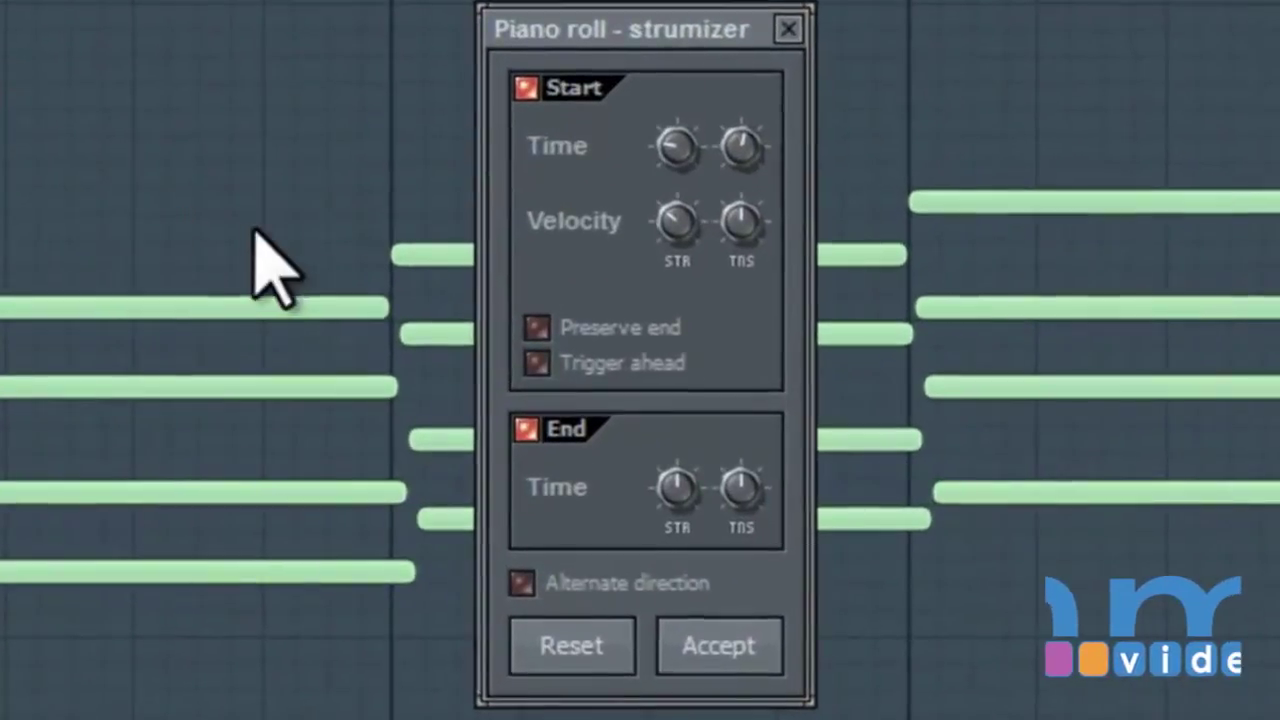
{"action": "left_click_drag", "start_coordinate": [607, 286], "coordinate": [757, 213]}
{"action": "left_click_drag", "start_coordinate": [1011, 0], "coordinate": [1279, 0]}
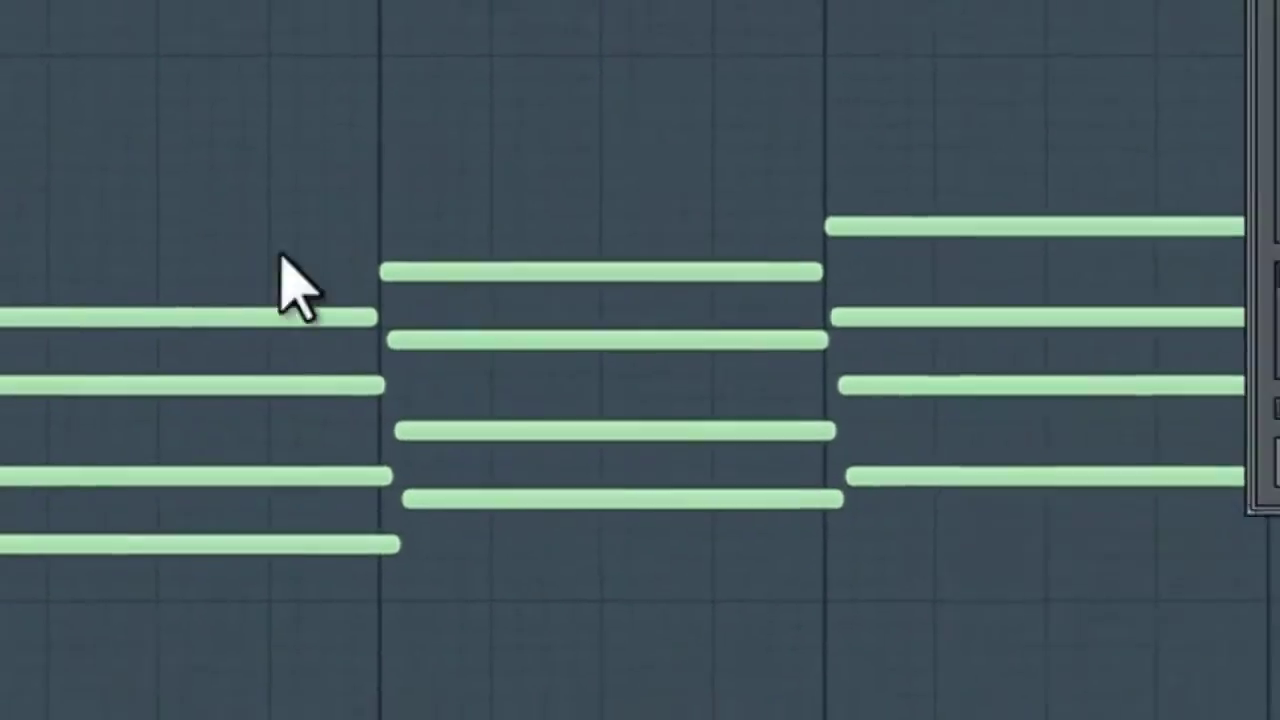
{"action": "key", "text": "space"}
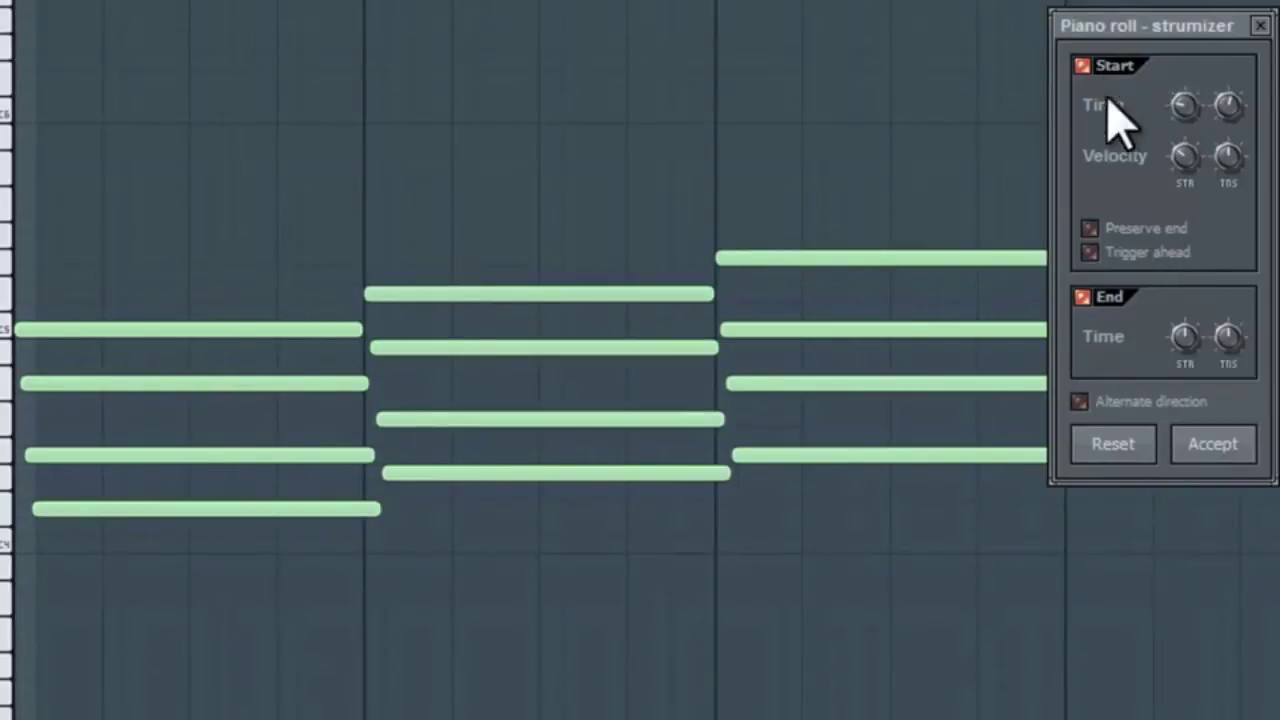
{"action": "mouse_move", "coordinate": [1176, 30]}
{"action": "left_mouse_down"}
{"action": "mouse_move", "coordinate": [1198, 44]}
{"action": "mouse_move", "coordinate": [1212, 115]}
{"action": "mouse_move", "coordinate": [1198, 130]}
{"action": "left_mouse_up"}
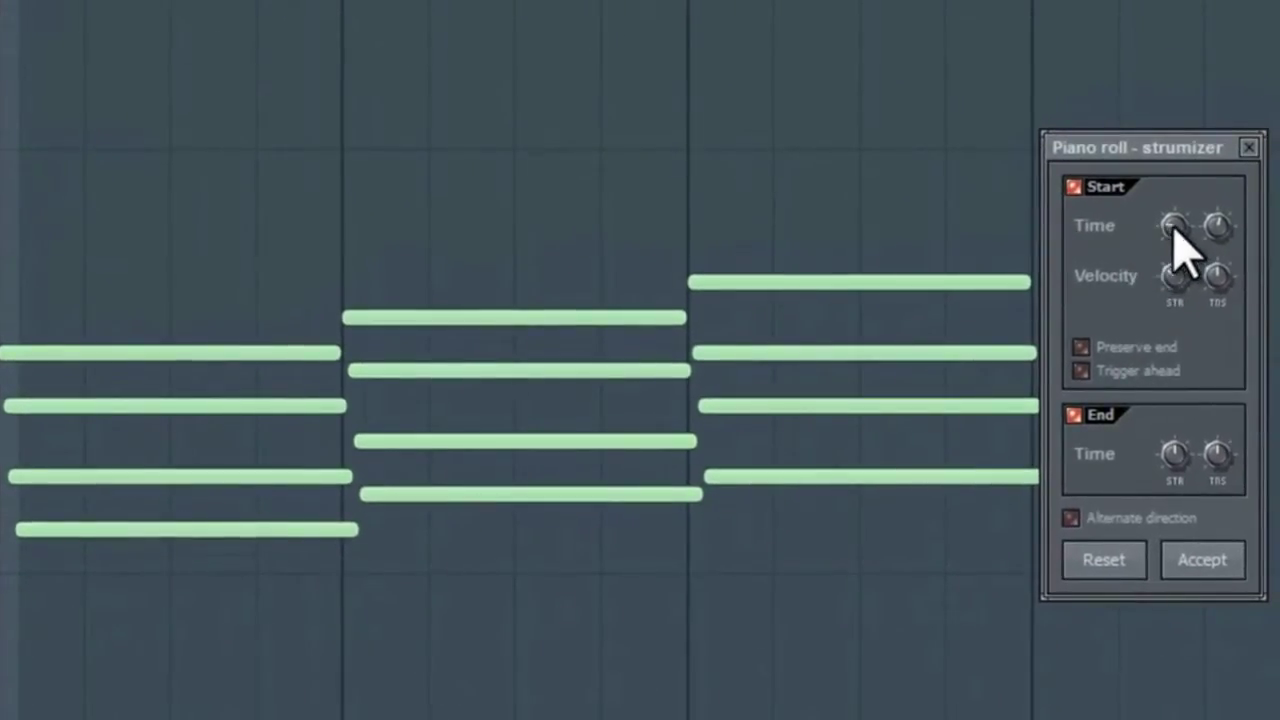
Try the Start time strength at its lowest setting, then undo it so the notes align again
{"action": "left_click_drag", "start_coordinate": [1175, 240], "coordinate": [1171, 204]}
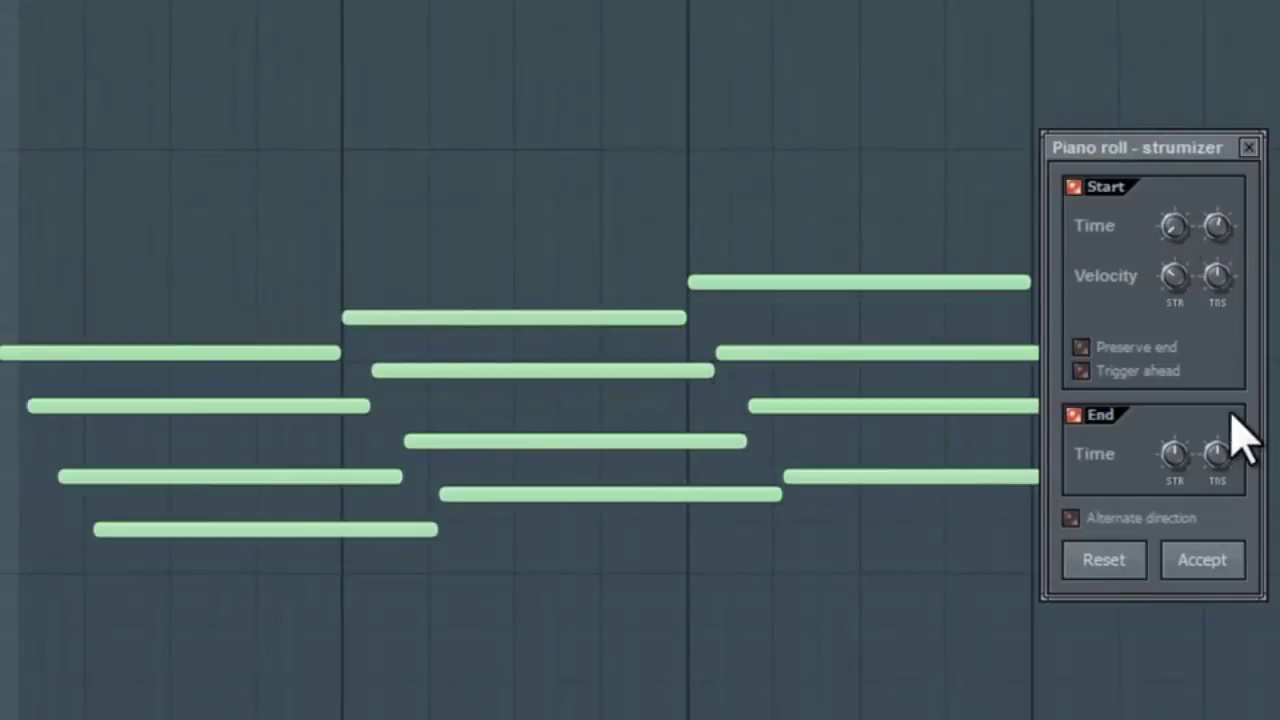
{"action": "key", "text": "ctrl+z"}
{"action": "key", "text": "ctrl+z"}
{"action": "key", "text": "ctrl+z"}
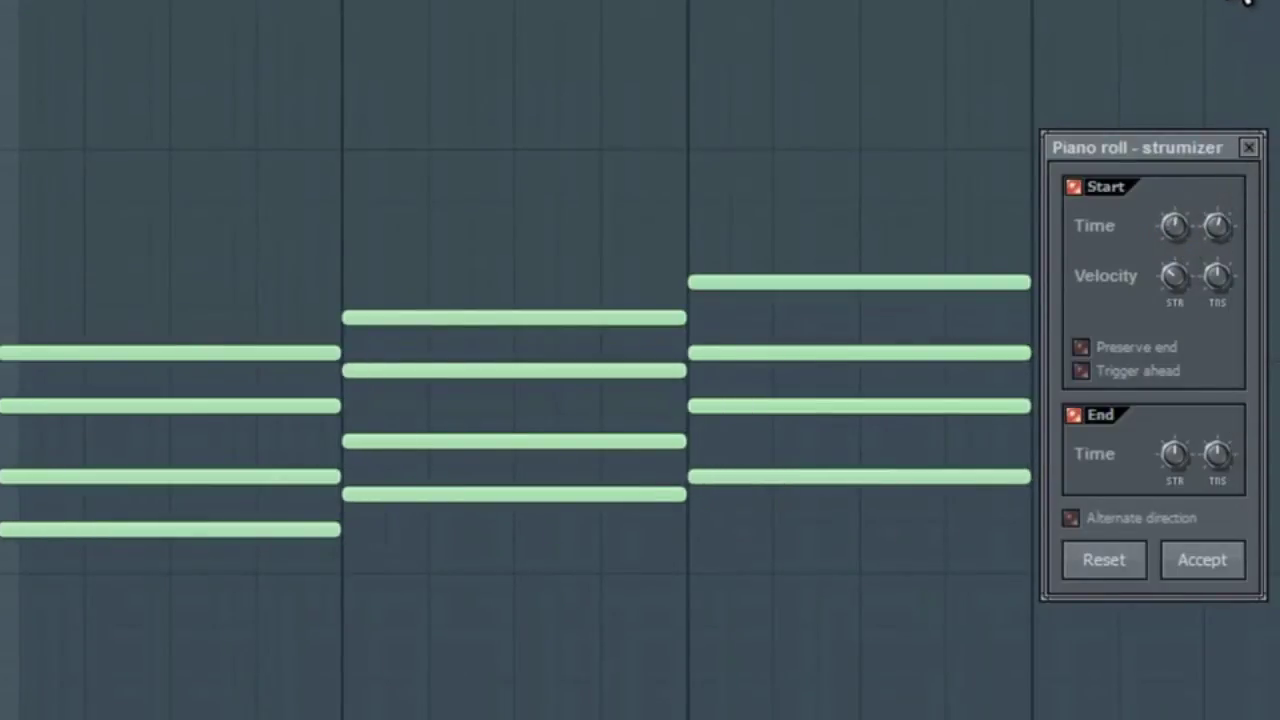
Try positive Start time strengths, from maximum to a moderate amount, staggering each chord from lowest to highest note, and play it
{"action": "left_click_drag", "start_coordinate": [1175, 226], "coordinate": [1175, 206]}
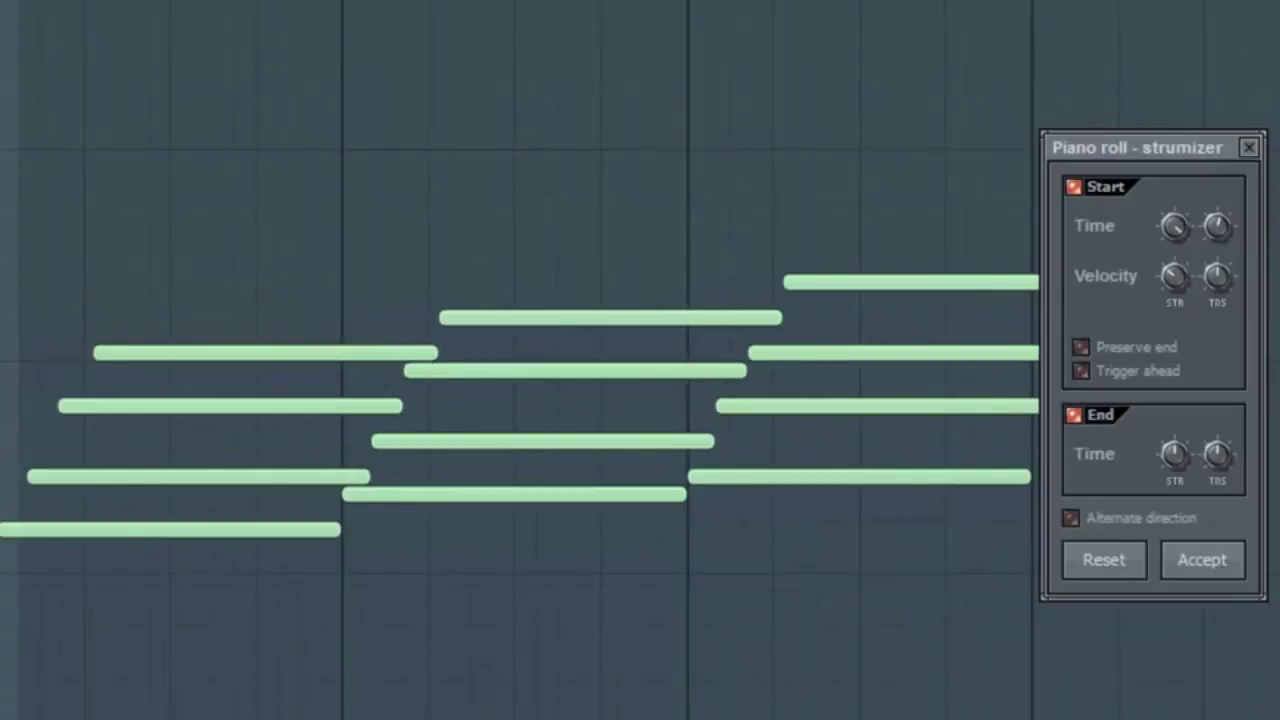
{"action": "left_click_drag", "start_coordinate": [1175, 226], "coordinate": [1180, 243]}
{"action": "left_click_drag", "start_coordinate": [1185, 240], "coordinate": [1223, 320]}
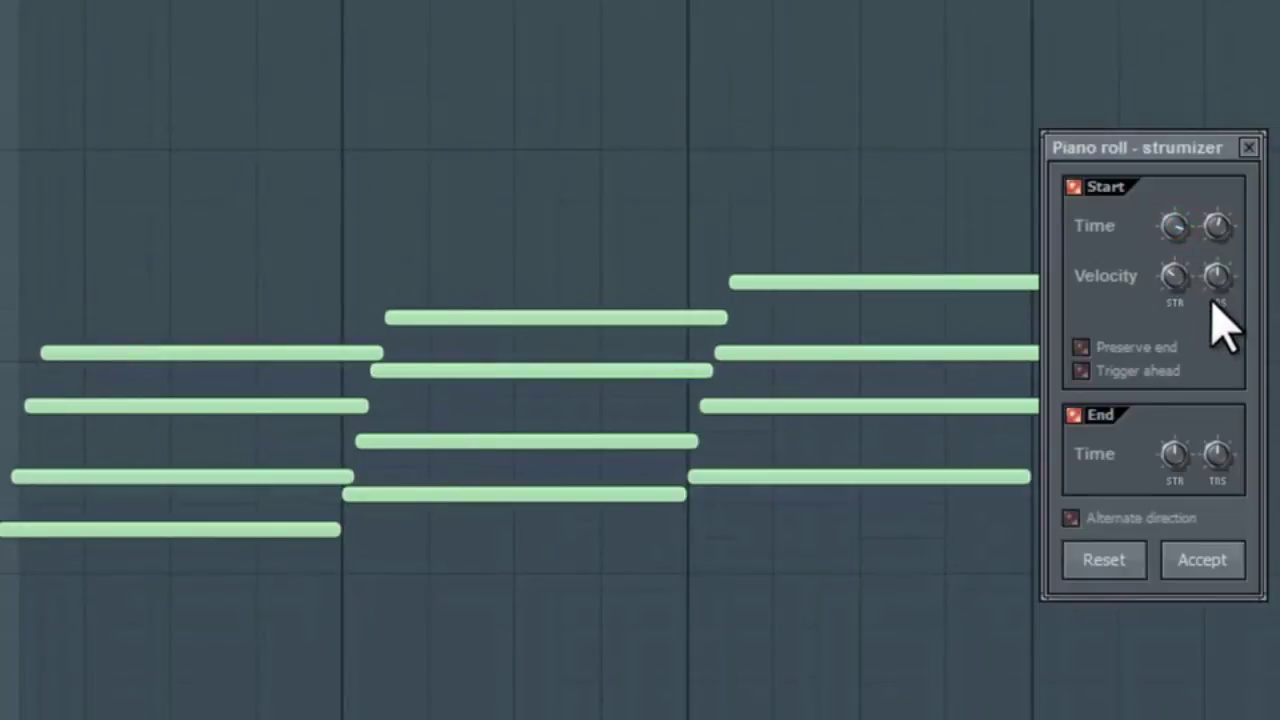
{"action": "left_click_drag", "start_coordinate": [1178, 222], "coordinate": [1199, 266]}
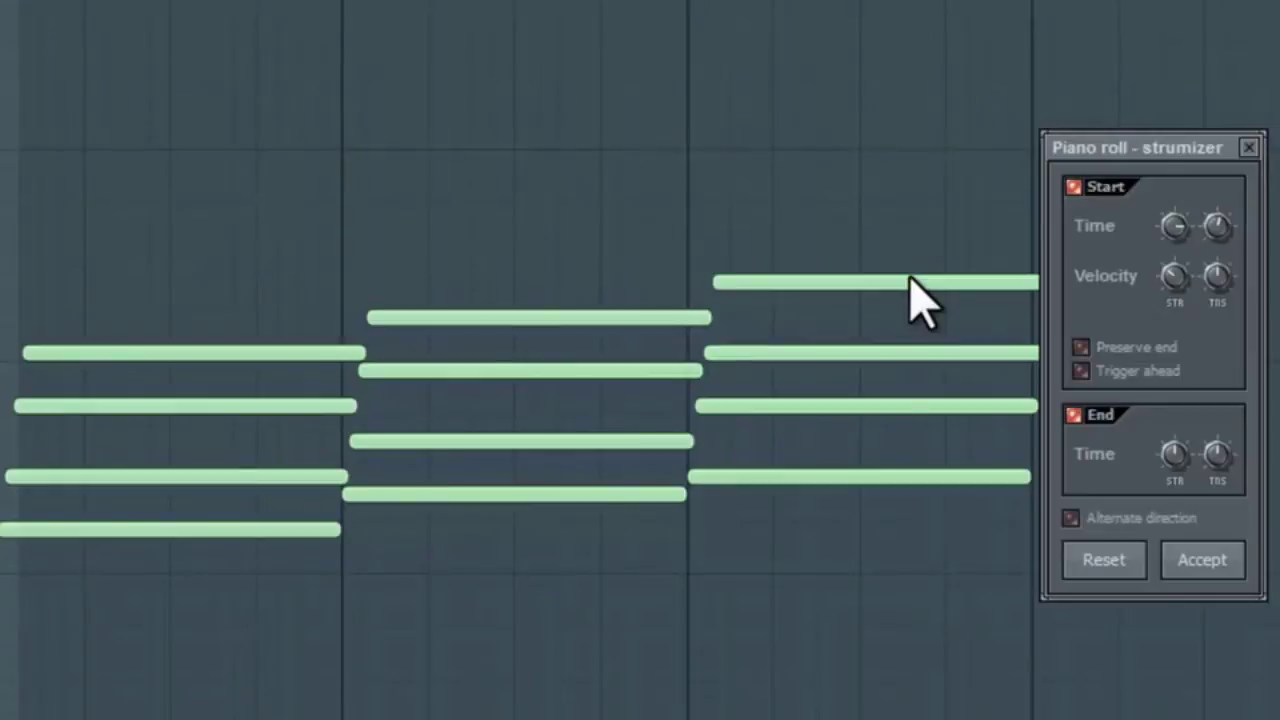
{"action": "left_click_drag", "start_coordinate": [1174, 230], "coordinate": [1187, 182]}
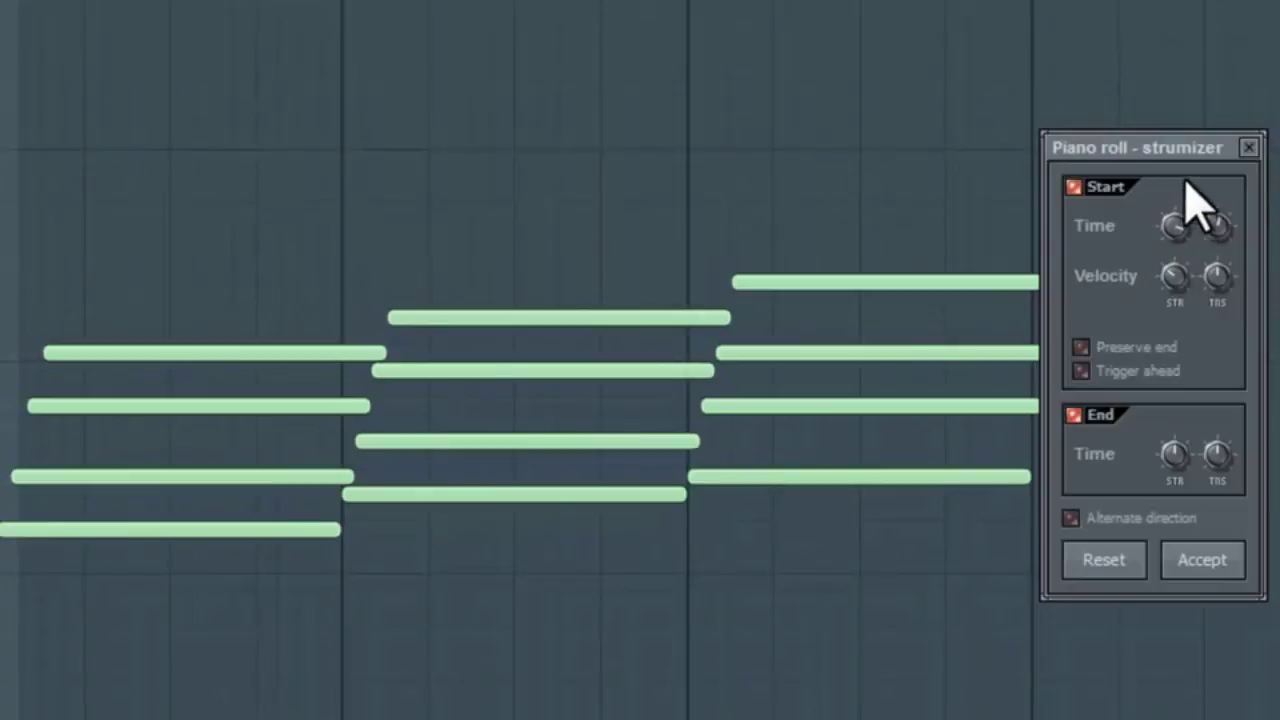
{"action": "key", "text": "space"}
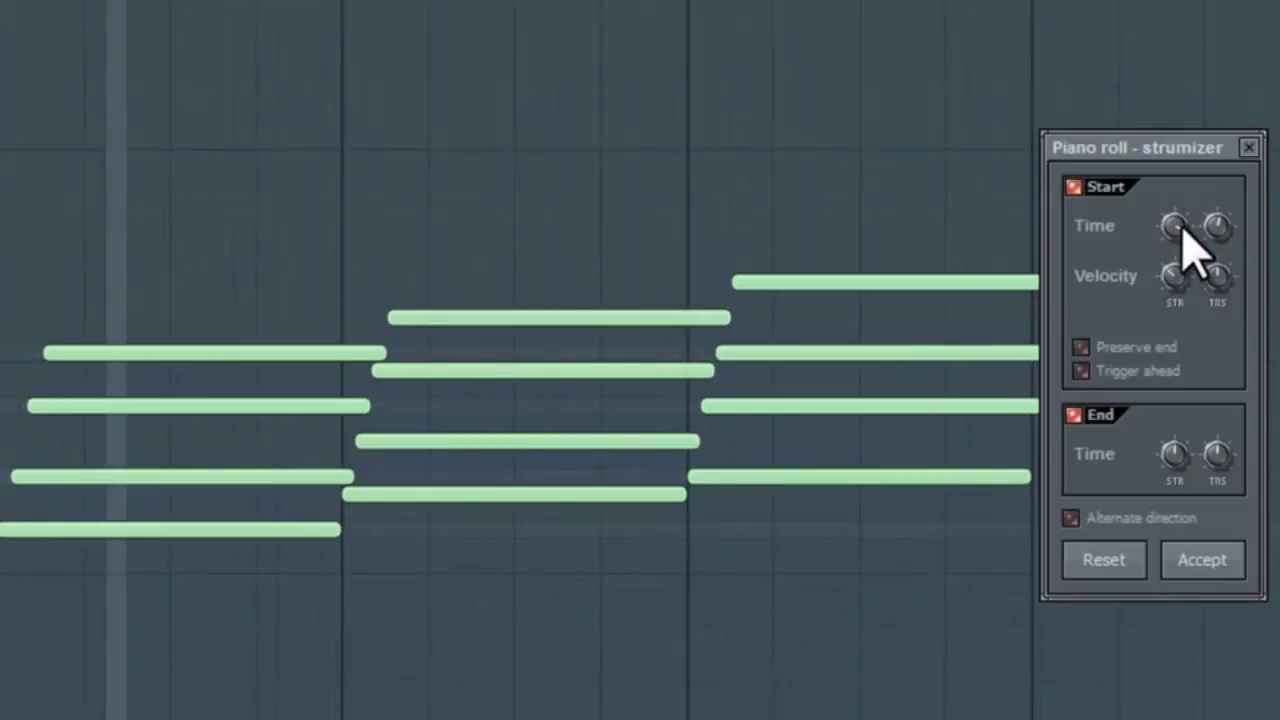
{"action": "left_click_drag", "start_coordinate": [1177, 209], "coordinate": [1186, 223]}
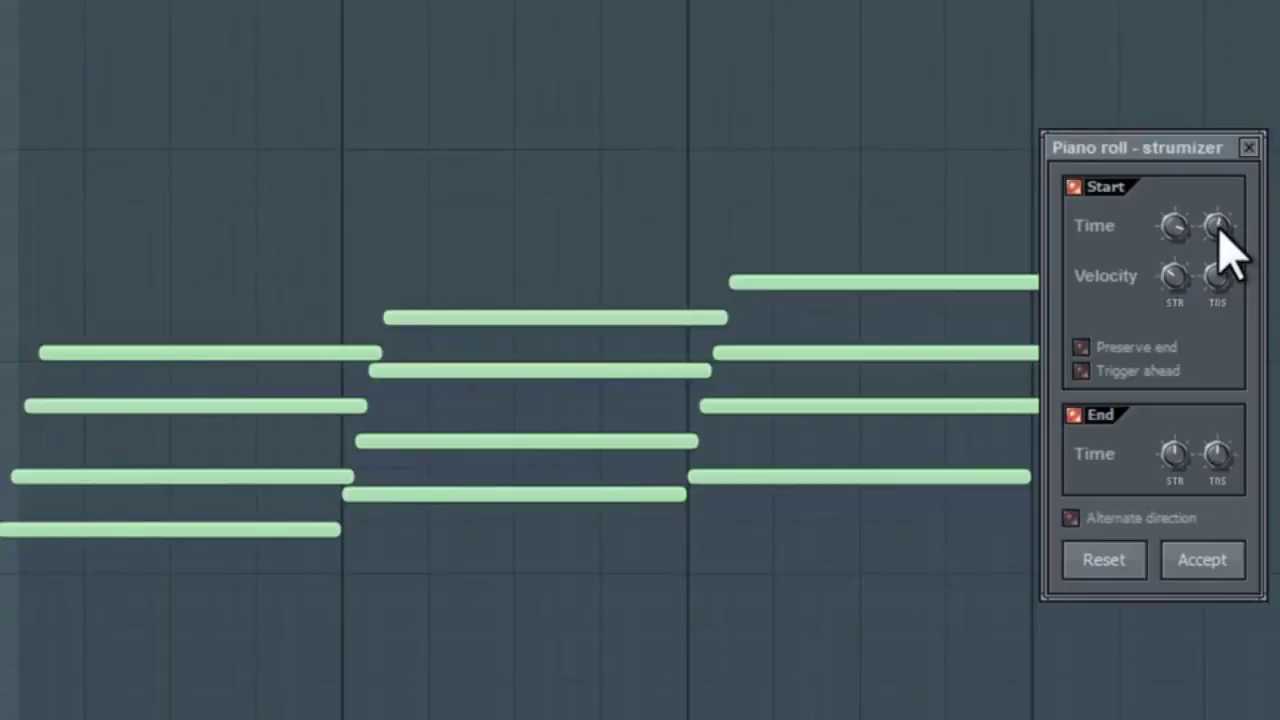
Try the Start time tension at its highest setting with playback, and then at its lowest
{"action": "left_click_drag", "start_coordinate": [1220, 224], "coordinate": [1262, 35]}
{"action": "key", "text": "space"}
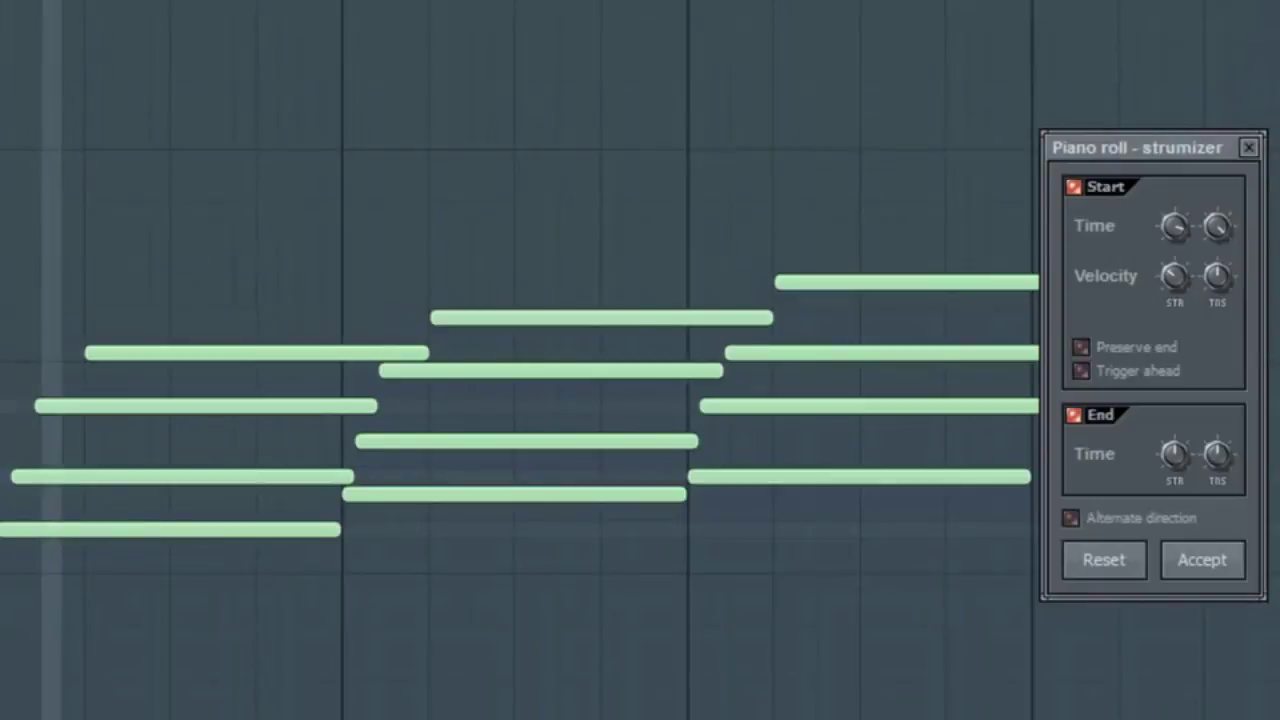
{"action": "key", "text": "space"}
{"action": "left_click_drag", "start_coordinate": [1218, 226], "coordinate": [1275, 555]}
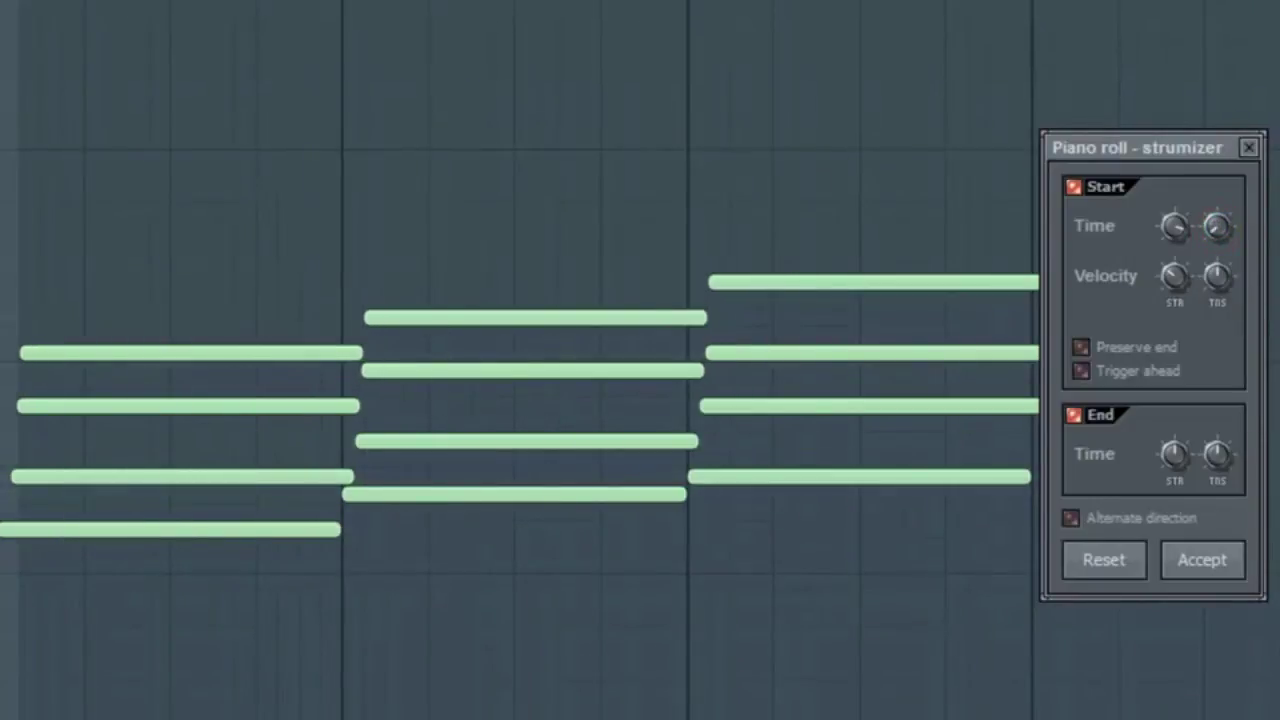
Audition the Start time strength at maximum and reduced levels, settling on a moderate positive amount with tension slightly below centre
{"action": "left_click_drag", "start_coordinate": [1173, 222], "coordinate": [1165, 40]}
{"action": "key", "text": "space"}
{"action": "left_click_drag", "start_coordinate": [1177, 228], "coordinate": [1200, 295]}
{"action": "key", "text": "space"}
{"action": "left_click_drag", "start_coordinate": [1222, 224], "coordinate": [1222, 126]}
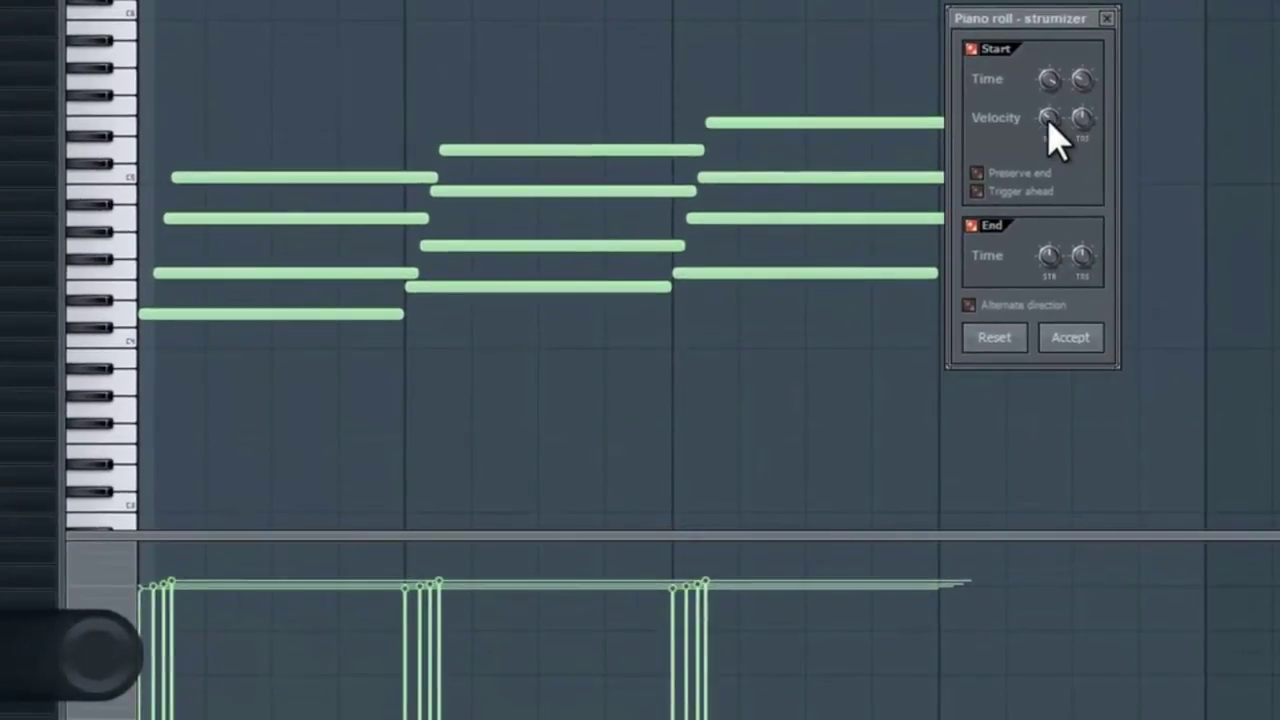
Set the Start velocity strength moderately negative so lower notes play softer, with its tension somewhat above centre
{"action": "left_click_drag", "start_coordinate": [1050, 83], "coordinate": [1055, 58]}
{"action": "left_click_drag", "start_coordinate": [1070, 143], "coordinate": [1090, 253]}
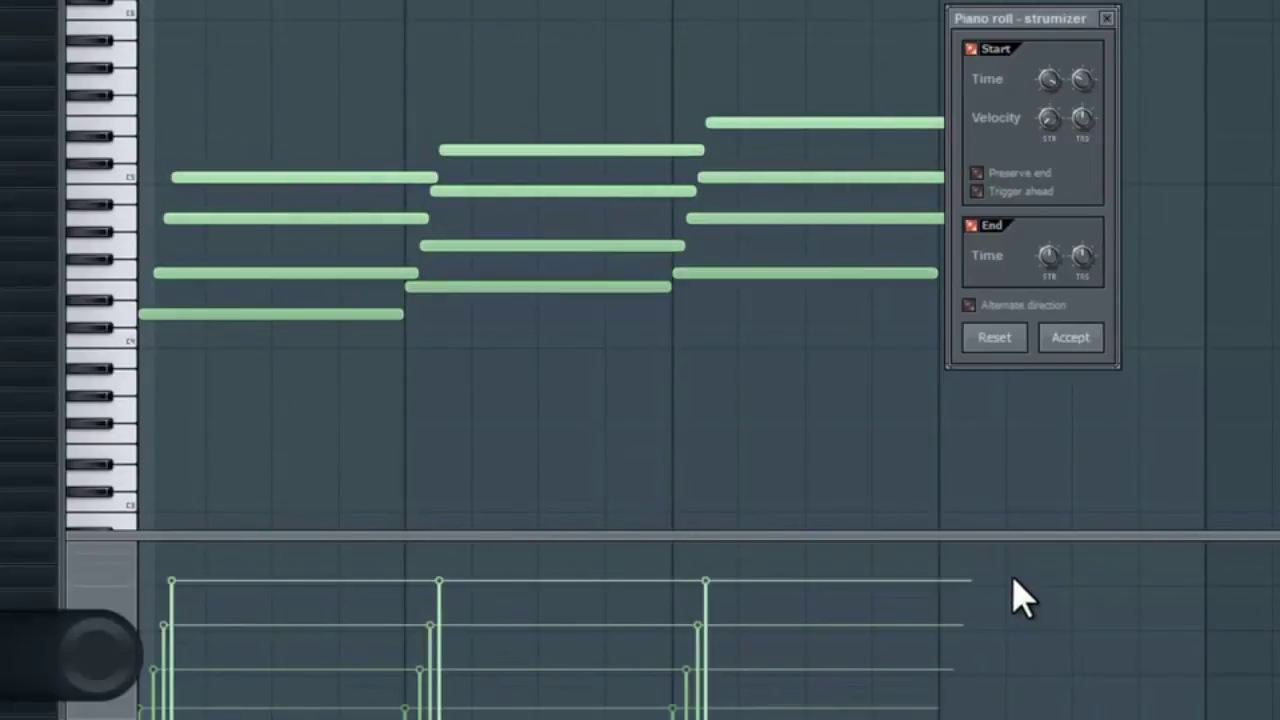
{"action": "left_click_drag", "start_coordinate": [1052, 124], "coordinate": [1034, 110]}
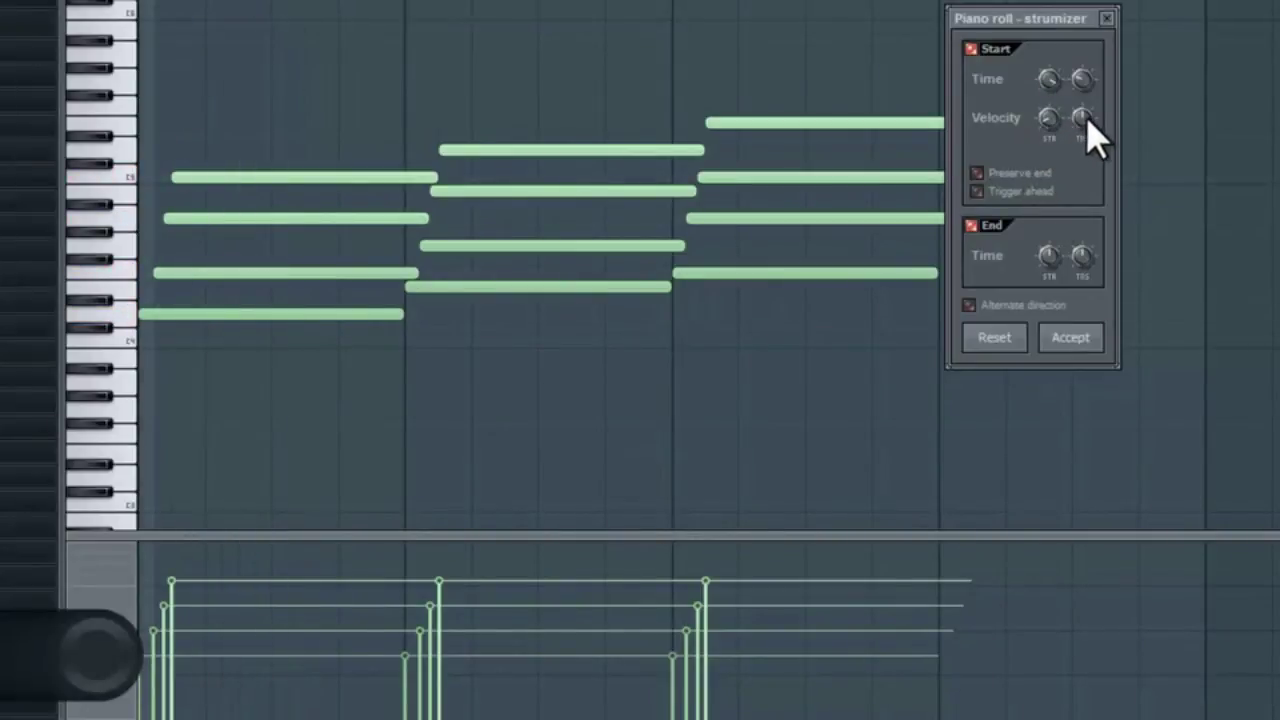
{"action": "mouse_move", "coordinate": [1088, 125]}
{"action": "left_mouse_down"}
{"action": "mouse_move", "coordinate": [1086, 60]}
{"action": "mouse_move", "coordinate": [1098, 140]}
{"action": "left_mouse_up"}
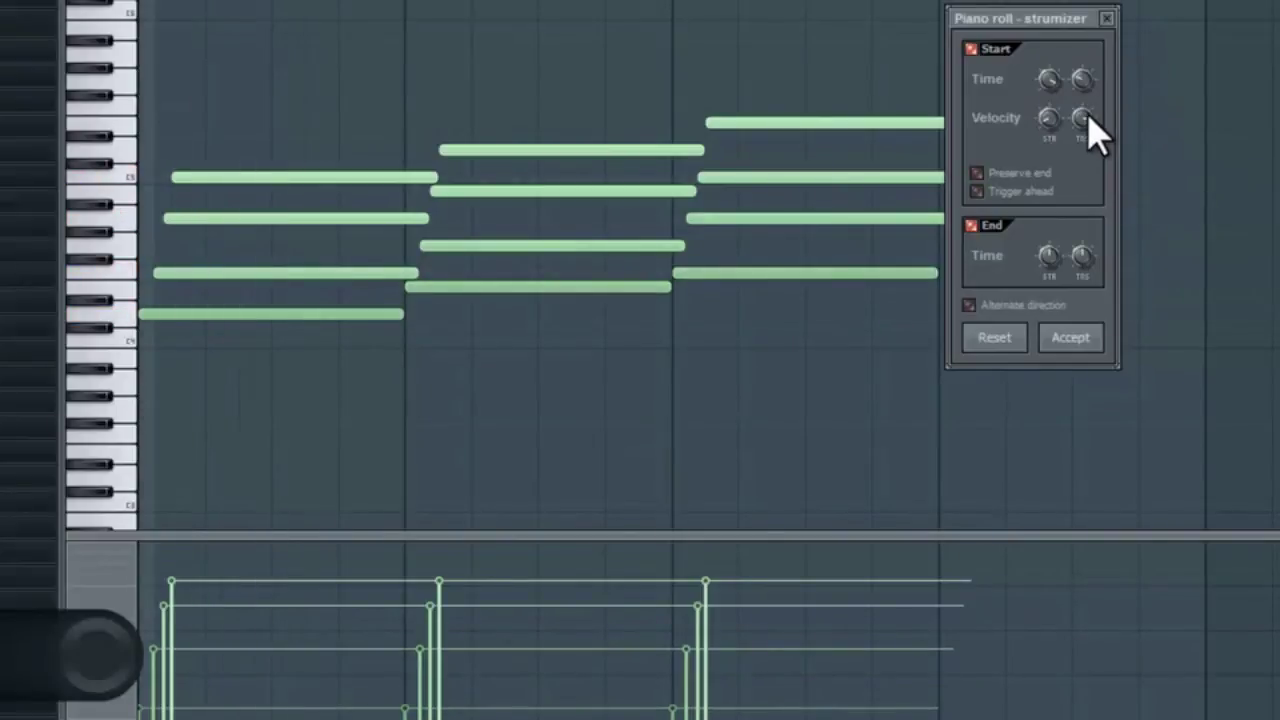
{"action": "left_click_drag", "start_coordinate": [1085, 118], "coordinate": [1097, 177]}
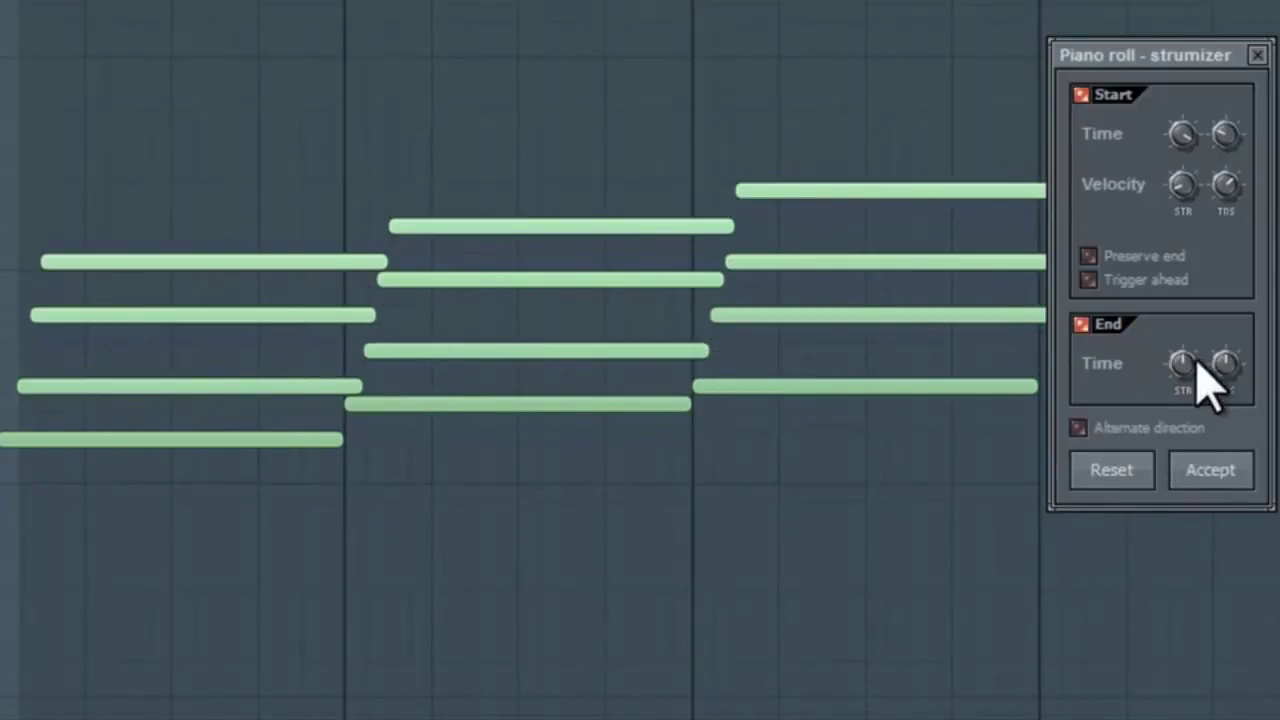
Try the End time strength at both extremes, then set it moderately above centre so the lower notes end earlier
{"action": "left_click_drag", "start_coordinate": [1188, 358], "coordinate": [1192, 643]}
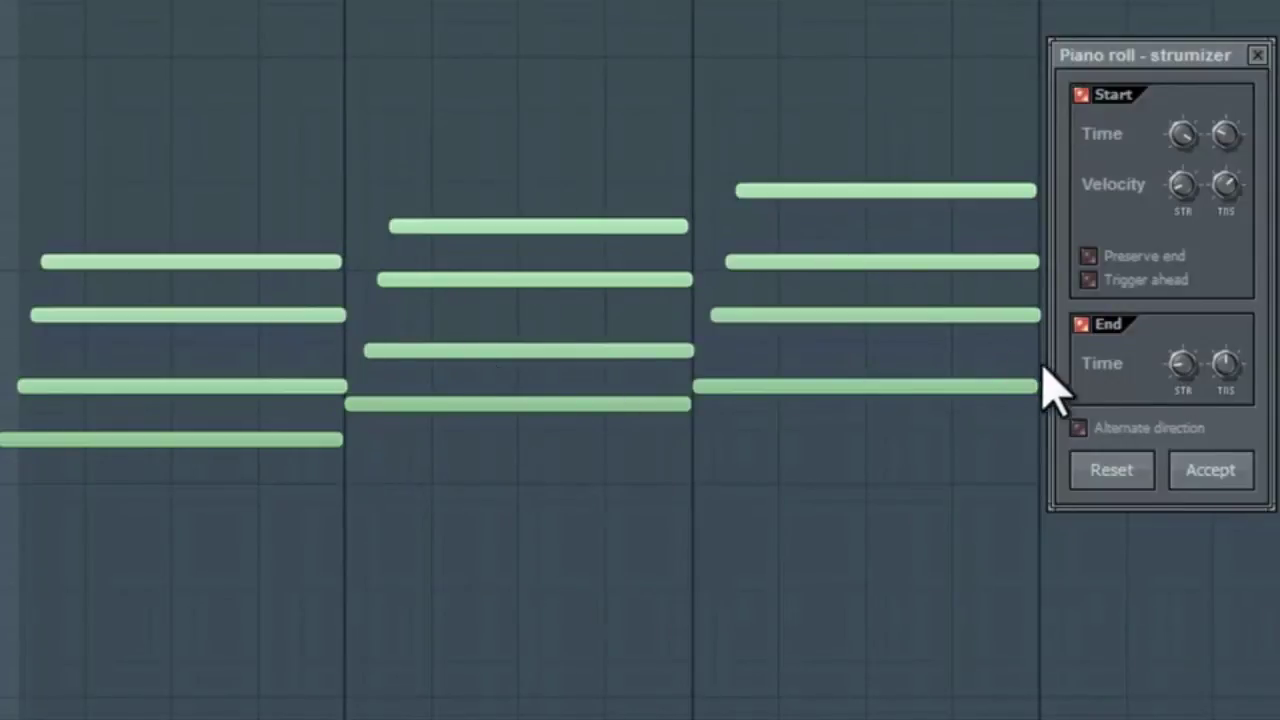
{"action": "left_click_drag", "start_coordinate": [1185, 360], "coordinate": [1172, 502]}
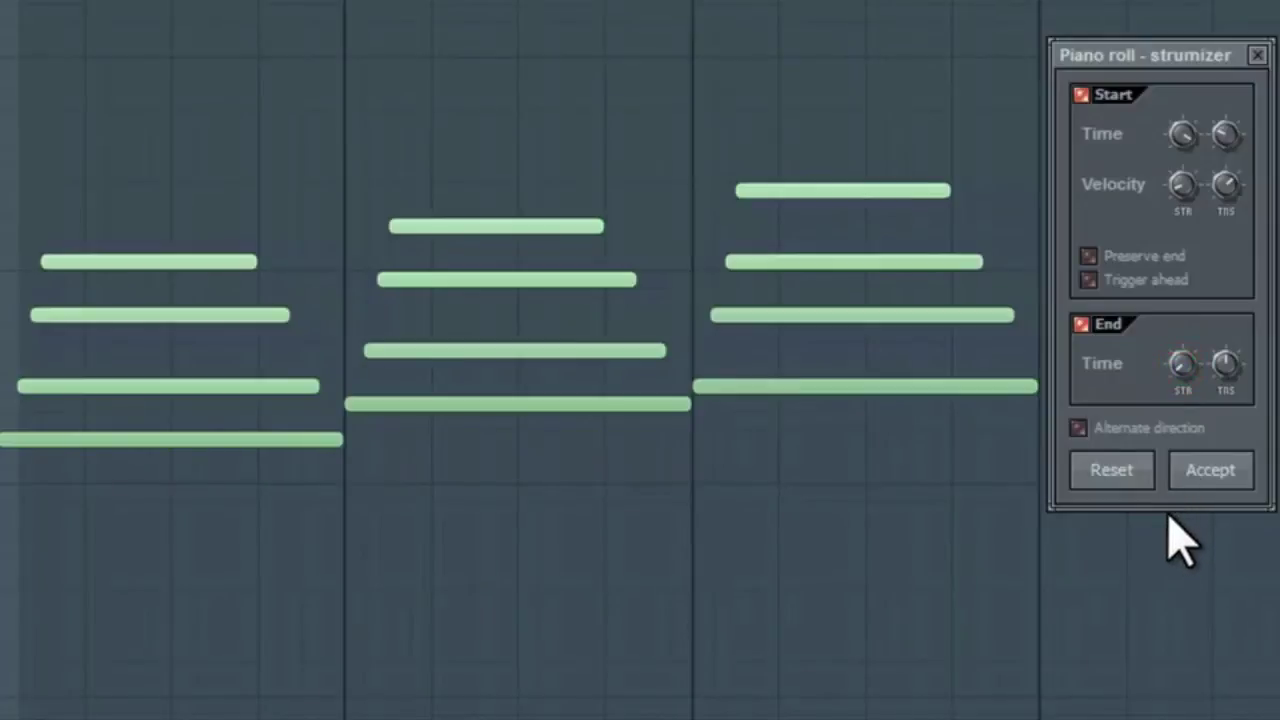
{"action": "left_click_drag", "start_coordinate": [1182, 363], "coordinate": [1149, 571]}
{"action": "left_click_drag", "start_coordinate": [1182, 363], "coordinate": [1183, 230]}
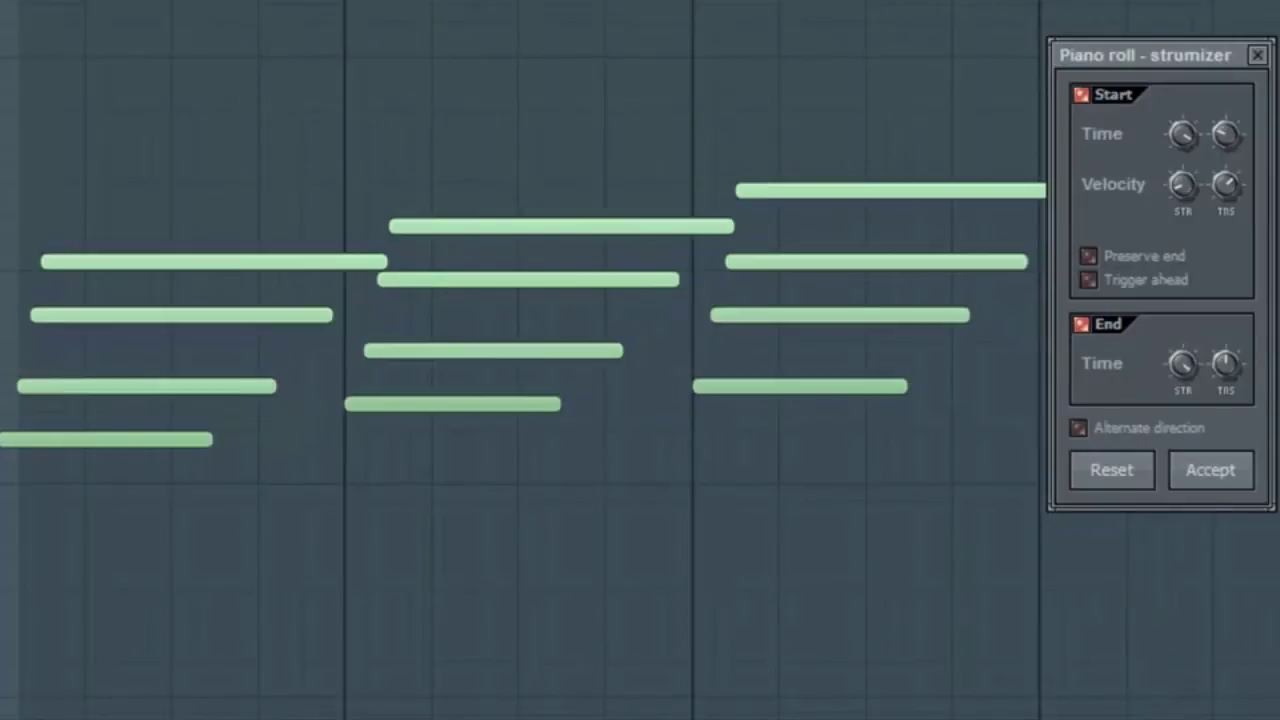
{"action": "left_click_drag", "start_coordinate": [1183, 230], "coordinate": [1183, 300]}
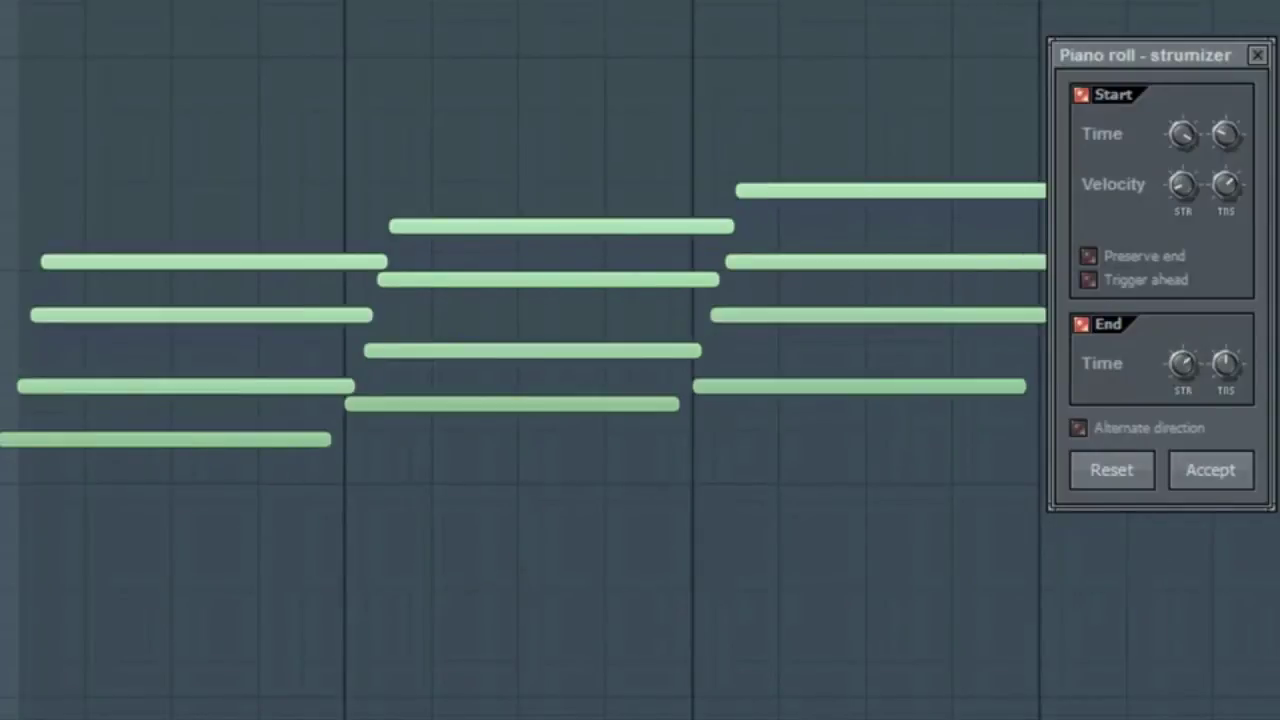
Set the End time strength negative and adjust its tension so the higher notes end moderately earlier, and accept the strum
{"action": "left_click_drag", "start_coordinate": [1186, 368], "coordinate": [1240, 719]}
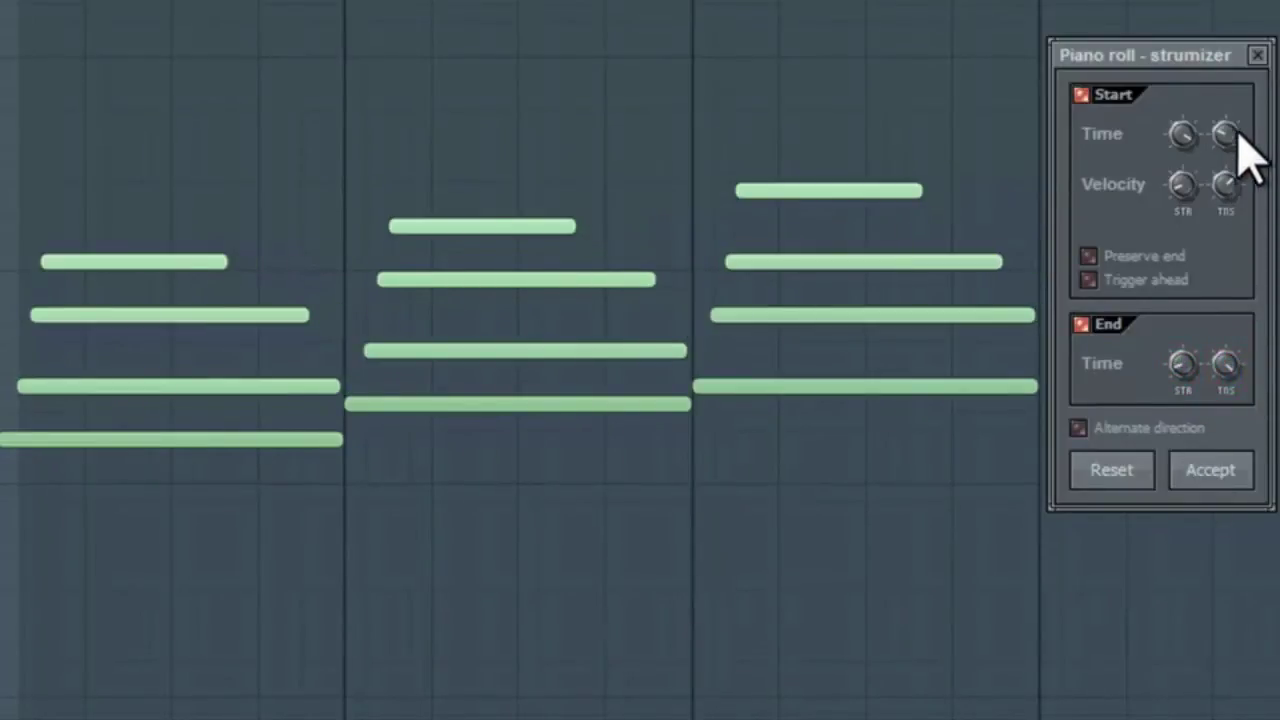
{"action": "left_click_drag", "start_coordinate": [1226, 364], "coordinate": [1255, 305]}
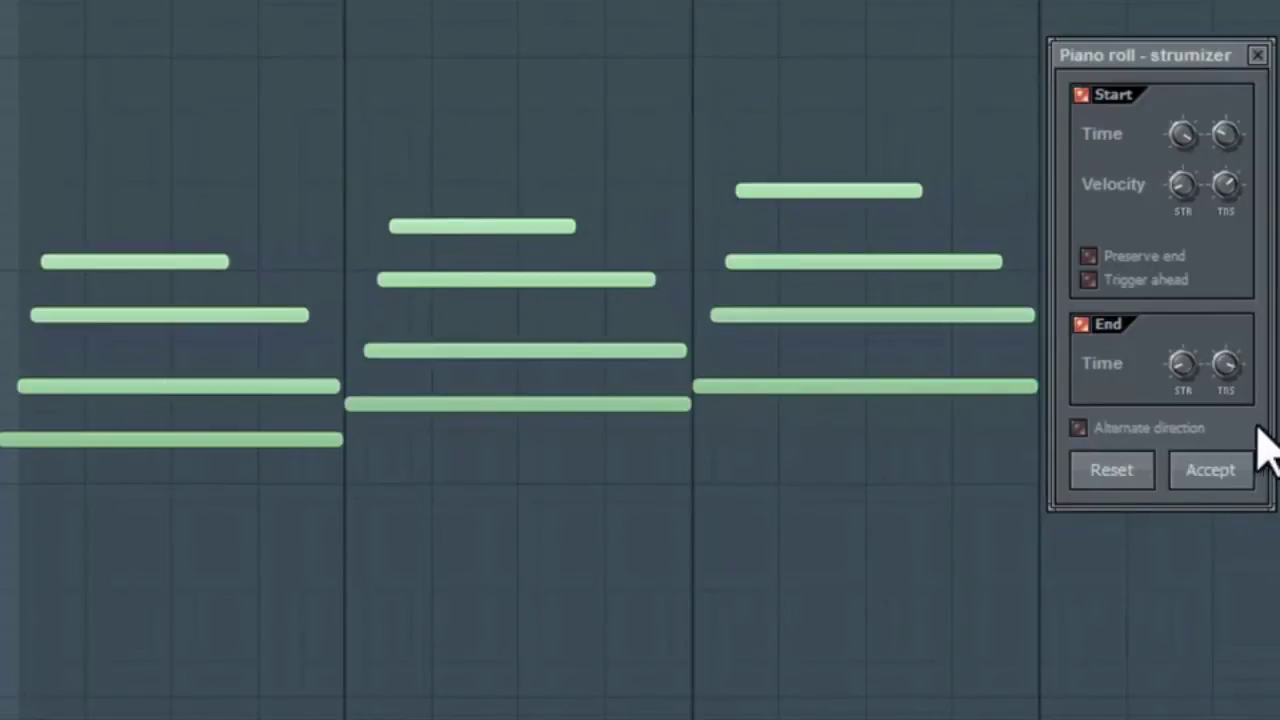
{"action": "left_click_drag", "start_coordinate": [1226, 364], "coordinate": [1229, 371]}
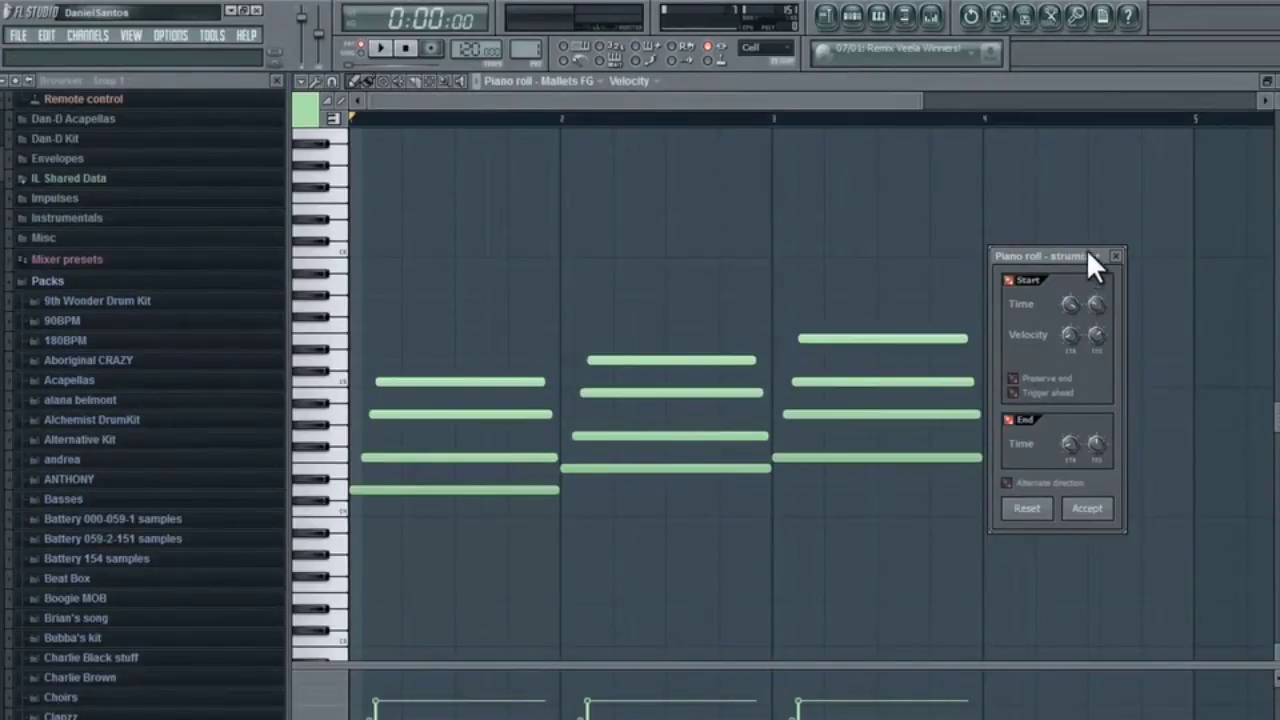
{"action": "left_click_drag", "start_coordinate": [1086, 249], "coordinate": [1144, 256]}
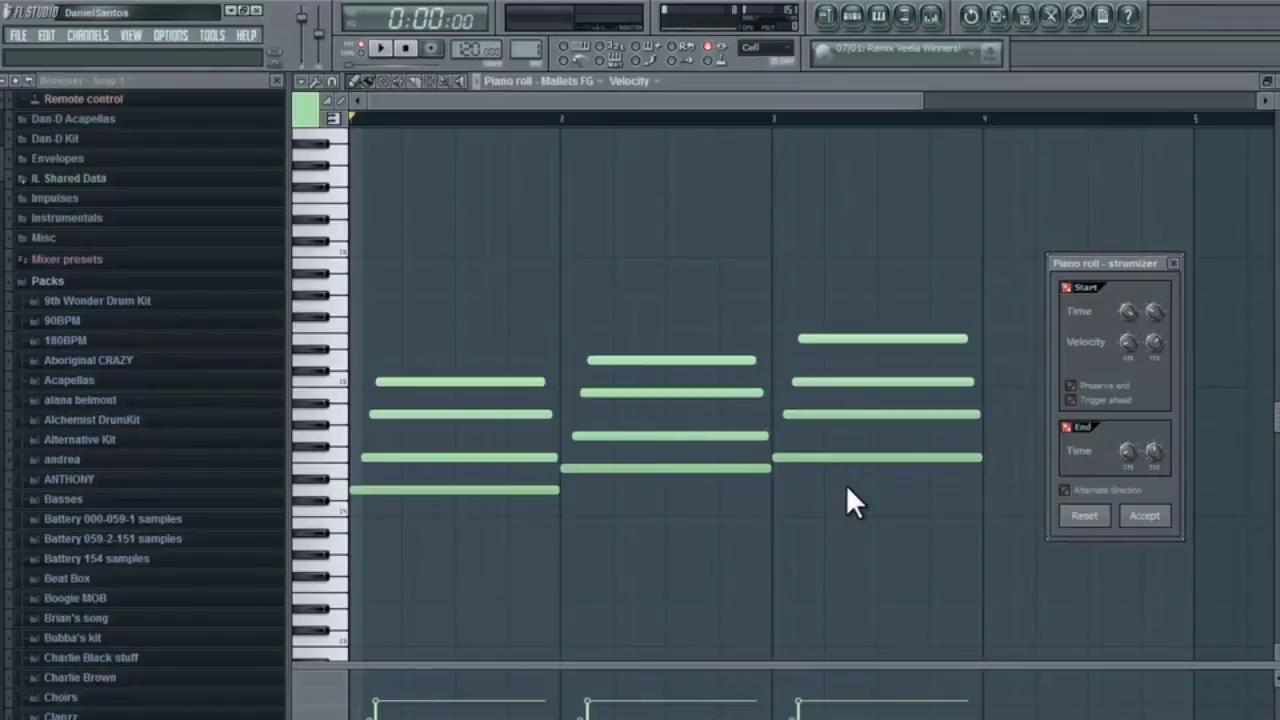
{"action": "left_click", "coordinate": [1145, 516]}
Delete all twelve notes of the three chords from the piano roll
{"action": "right_click", "coordinate": [883, 338]}
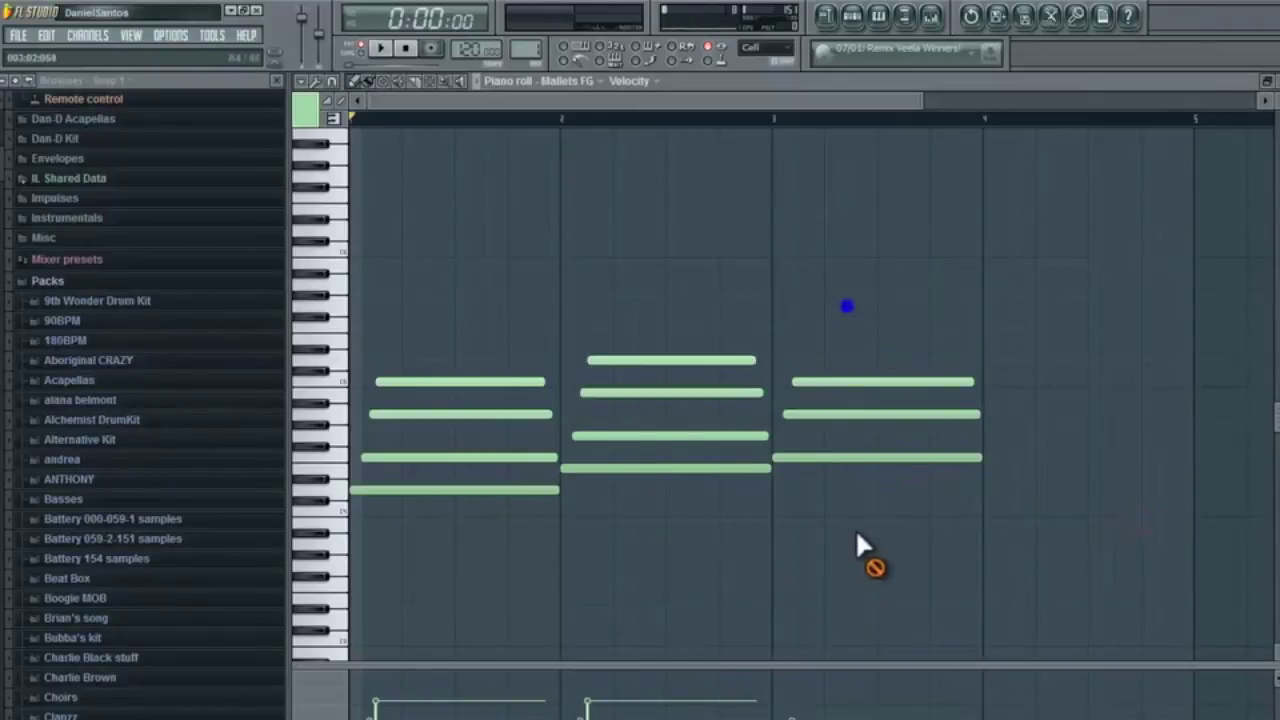
{"action": "right_click", "coordinate": [882, 381]}
{"action": "right_click", "coordinate": [881, 413]}
{"action": "right_click", "coordinate": [877, 457]}
{"action": "right_click", "coordinate": [671, 360]}
{"action": "right_click", "coordinate": [671, 392]}
{"action": "right_click", "coordinate": [680, 468]}
{"action": "right_click", "coordinate": [650, 436]}
{"action": "right_click", "coordinate": [520, 413]}
{"action": "right_click", "coordinate": [490, 381]}
{"action": "right_click", "coordinate": [457, 457]}
{"action": "right_click", "coordinate": [457, 489]}
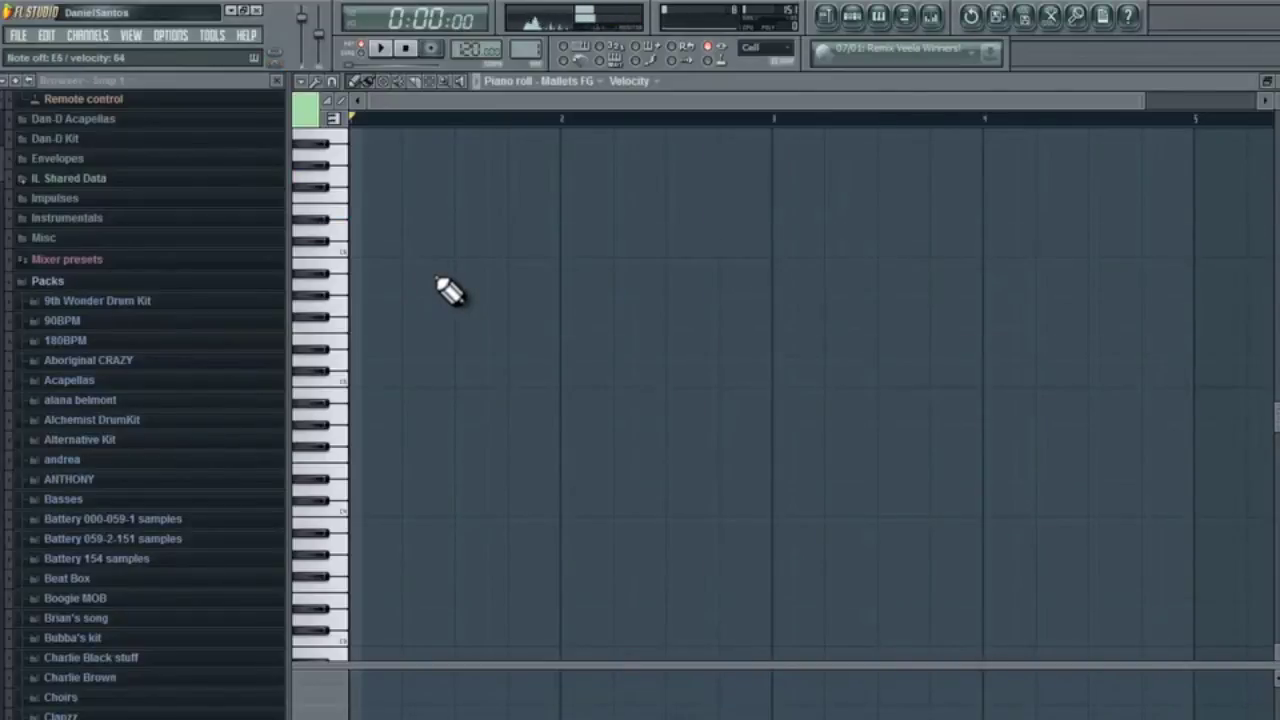
Audition the high keys, place a C9 note at the start of bar 1 and shorten it to one beat
{"action": "scroll", "coordinate": [391, 314], "scroll_direction": "down", "scroll_amount": 2}
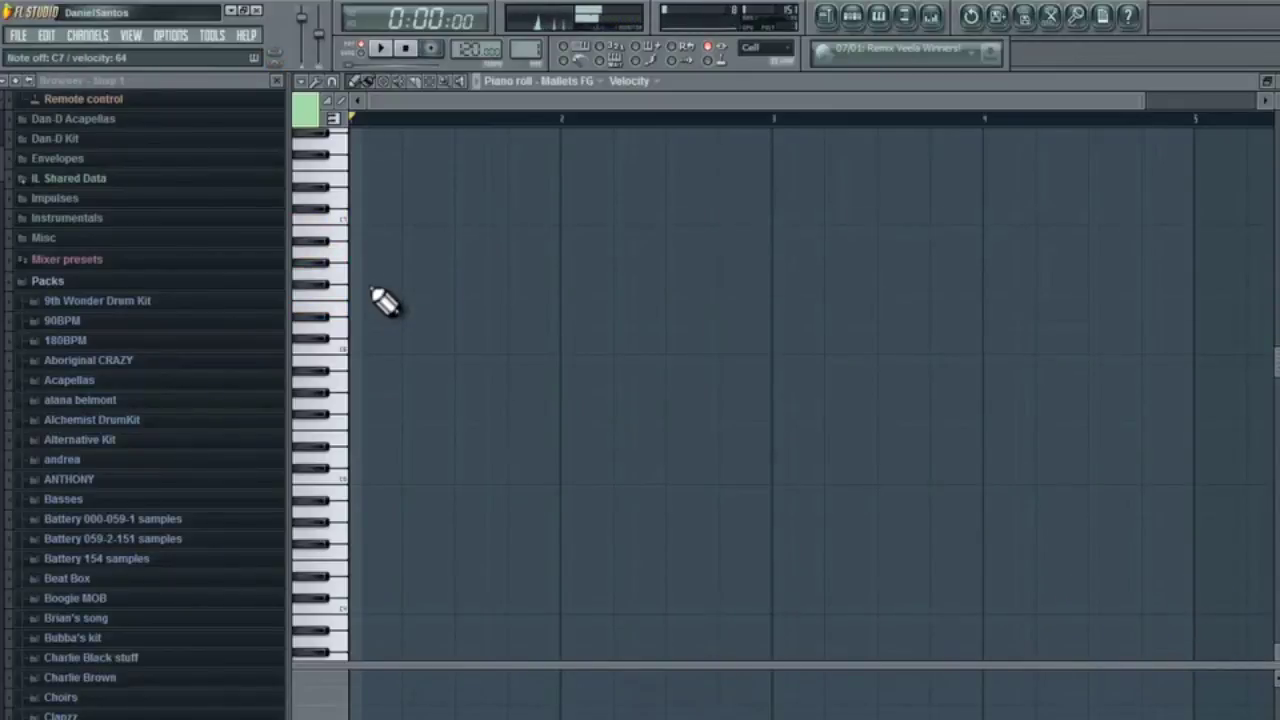
{"action": "scroll", "coordinate": [383, 270], "scroll_direction": "up", "scroll_amount": 1}
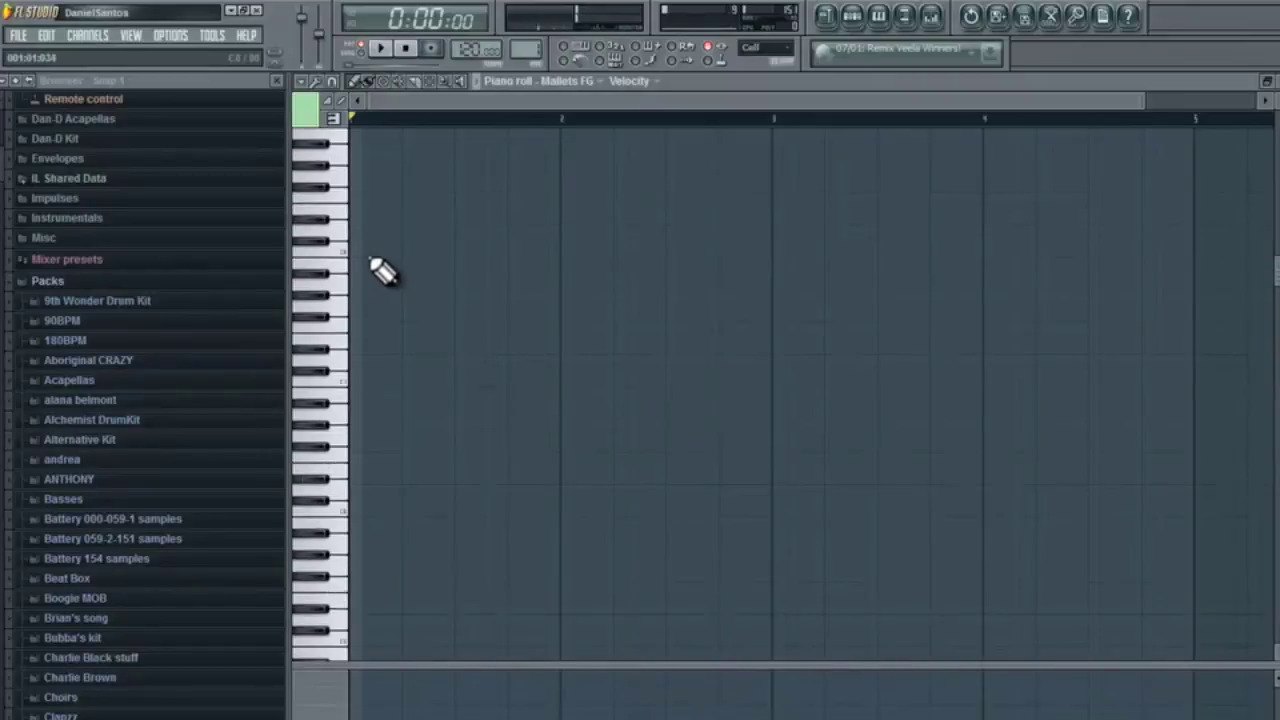
{"action": "left_click", "coordinate": [340, 252]}
{"action": "left_click", "coordinate": [337, 262]}
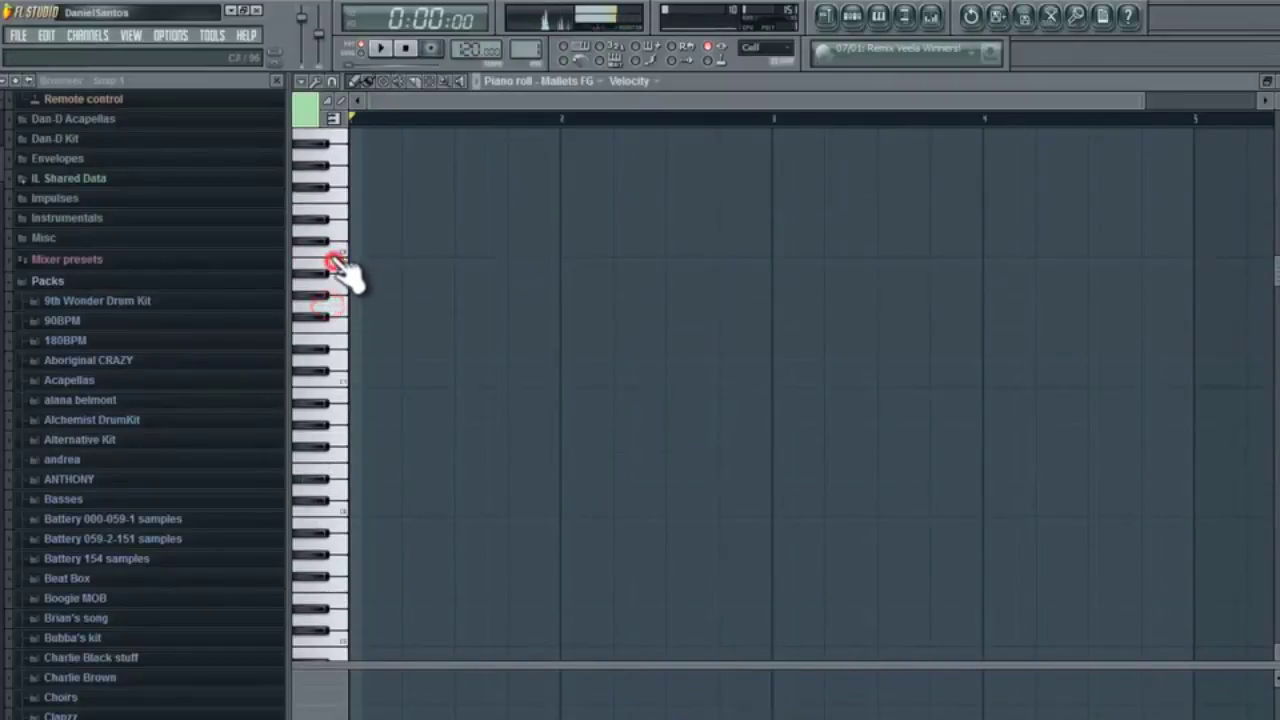
{"action": "left_click", "coordinate": [335, 217]}
{"action": "left_click", "coordinate": [372, 222]}
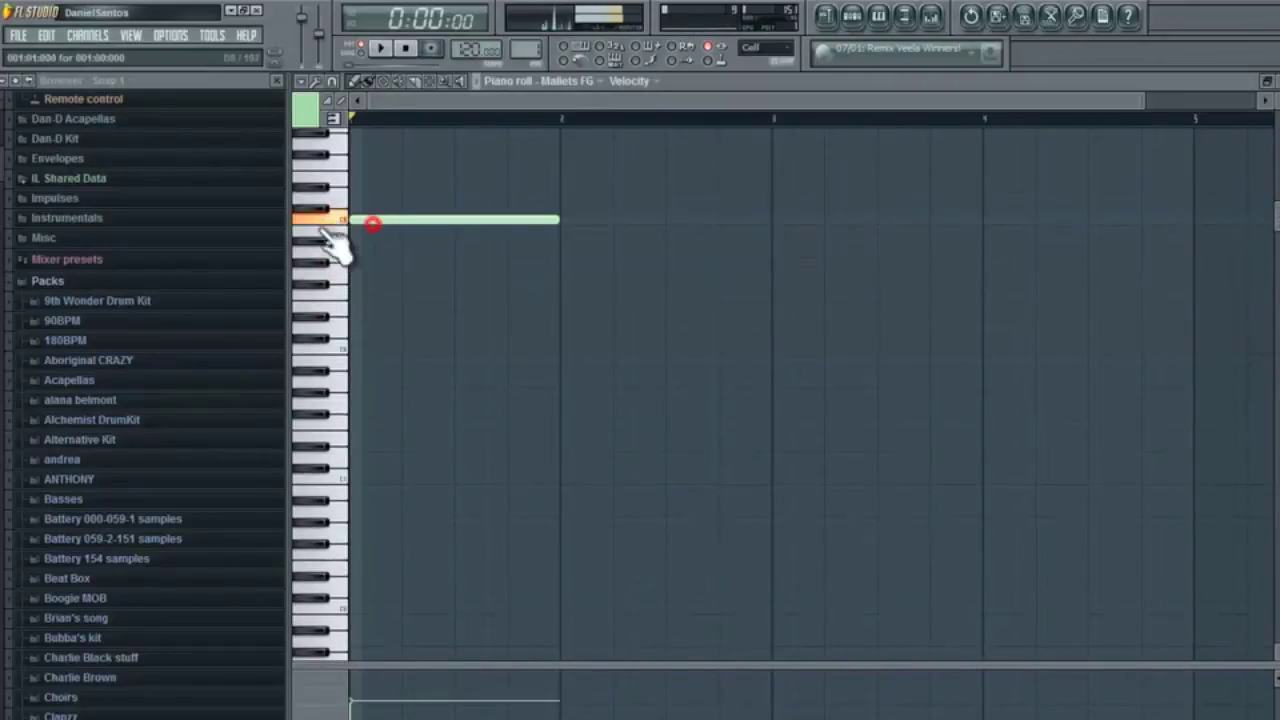
{"action": "left_click_drag", "start_coordinate": [557, 220], "coordinate": [389, 219]}
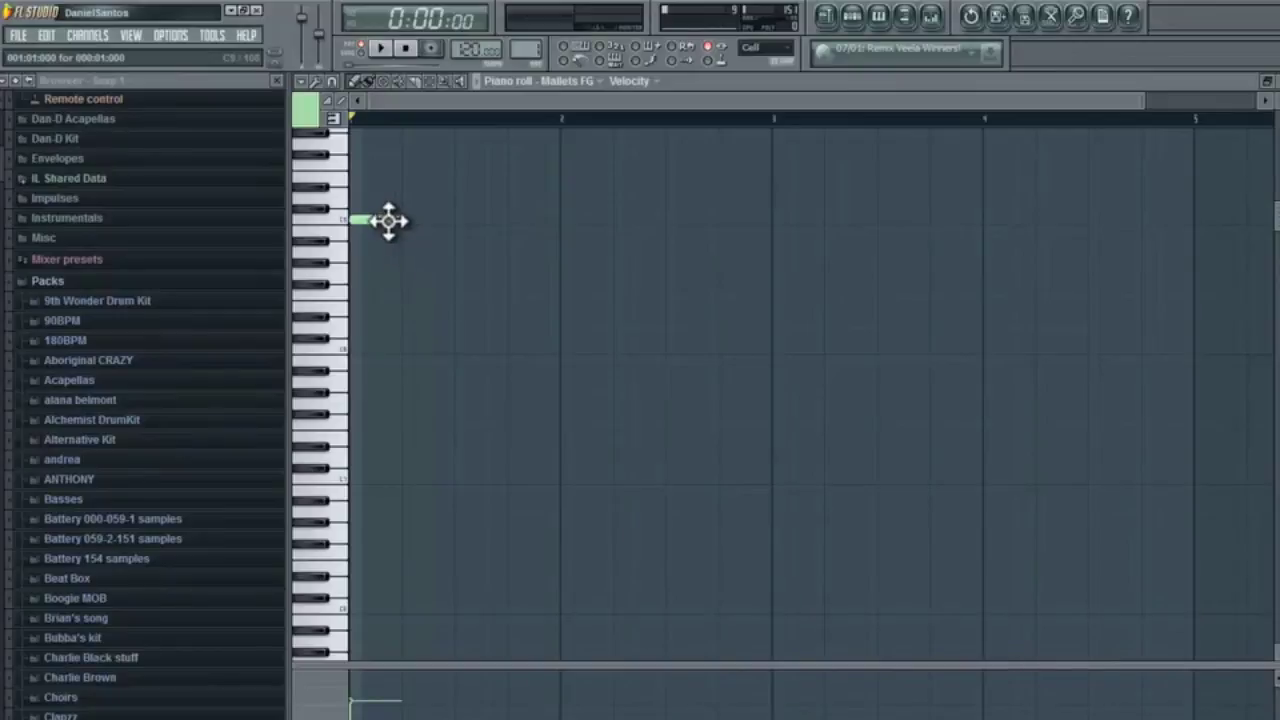
Stack one-beat notes below C9 at the start of bar 1, repeating A, G, E, D, C in each octave down to C6
{"action": "left_click", "coordinate": [381, 221]}
{"action": "left_click_drag", "start_coordinate": [378, 256], "coordinate": [352, 262]}
{"action": "left_click", "coordinate": [356, 273]}
{"action": "left_click", "coordinate": [356, 306]}
{"action": "left_click", "coordinate": [355, 328]}
{"action": "left_click", "coordinate": [355, 349]}
{"action": "left_click", "coordinate": [353, 381]}
{"action": "left_click", "coordinate": [353, 402]}
{"action": "left_click", "coordinate": [355, 435]}
{"action": "left_click", "coordinate": [355, 457]}
{"action": "left_click", "coordinate": [354, 479]}
{"action": "left_click", "coordinate": [356, 512]}
{"action": "left_click", "coordinate": [355, 533]}
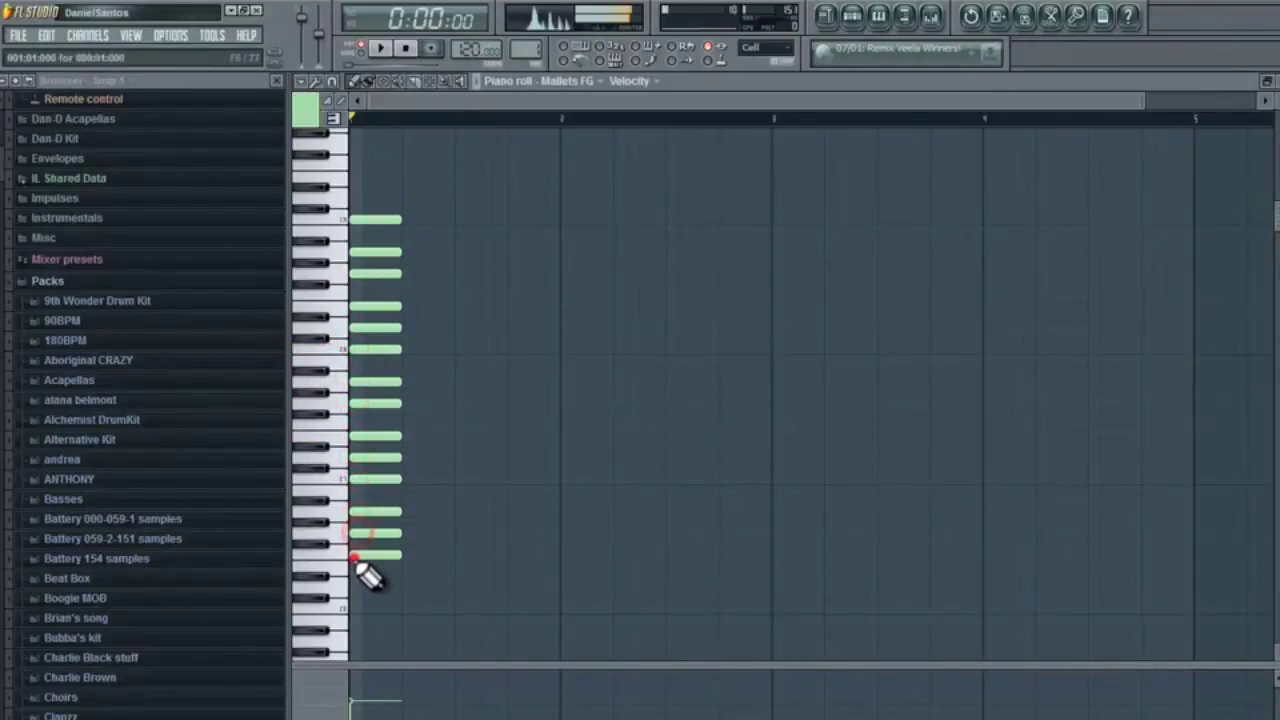
{"action": "right_click", "coordinate": [358, 553]}
{"action": "left_click", "coordinate": [355, 565]}
{"action": "left_click", "coordinate": [357, 587]}
{"action": "left_click", "coordinate": [357, 608]}
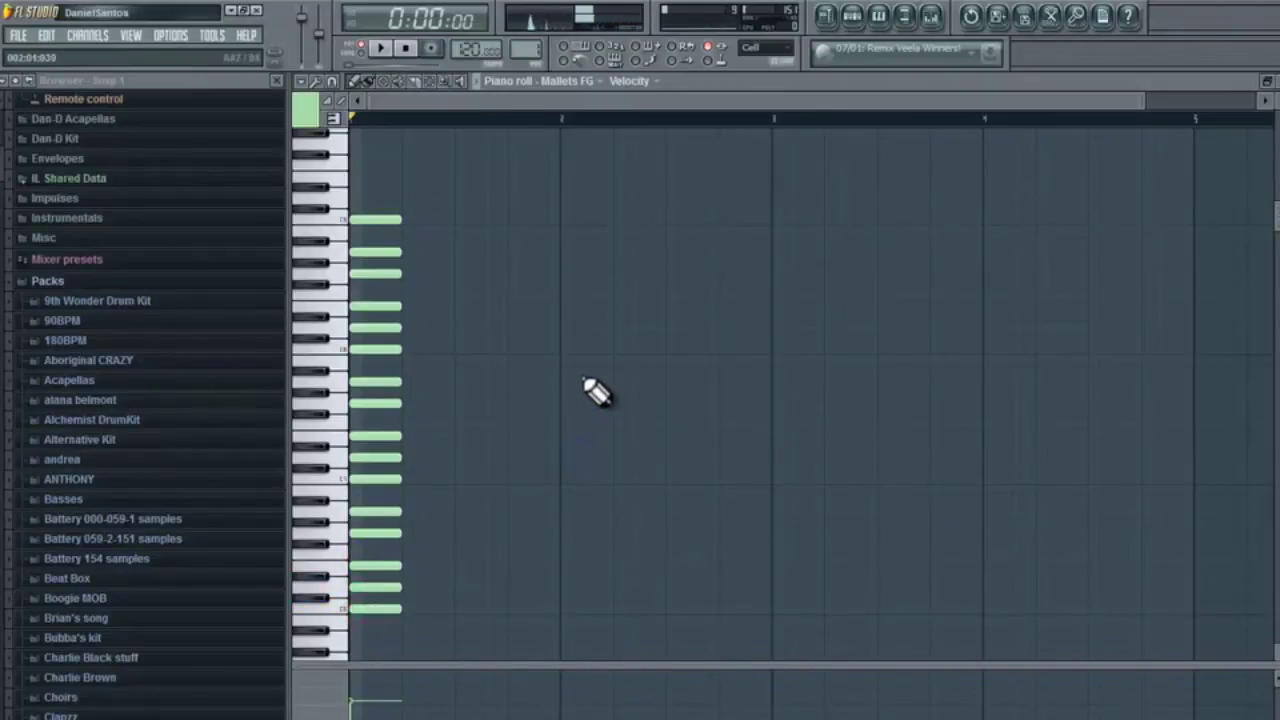
Open the Strum tool on the stacked notes and return its time and velocity settings to neutral
{"action": "left_click", "coordinate": [316, 82]}
{"action": "left_click", "coordinate": [410, 302]}
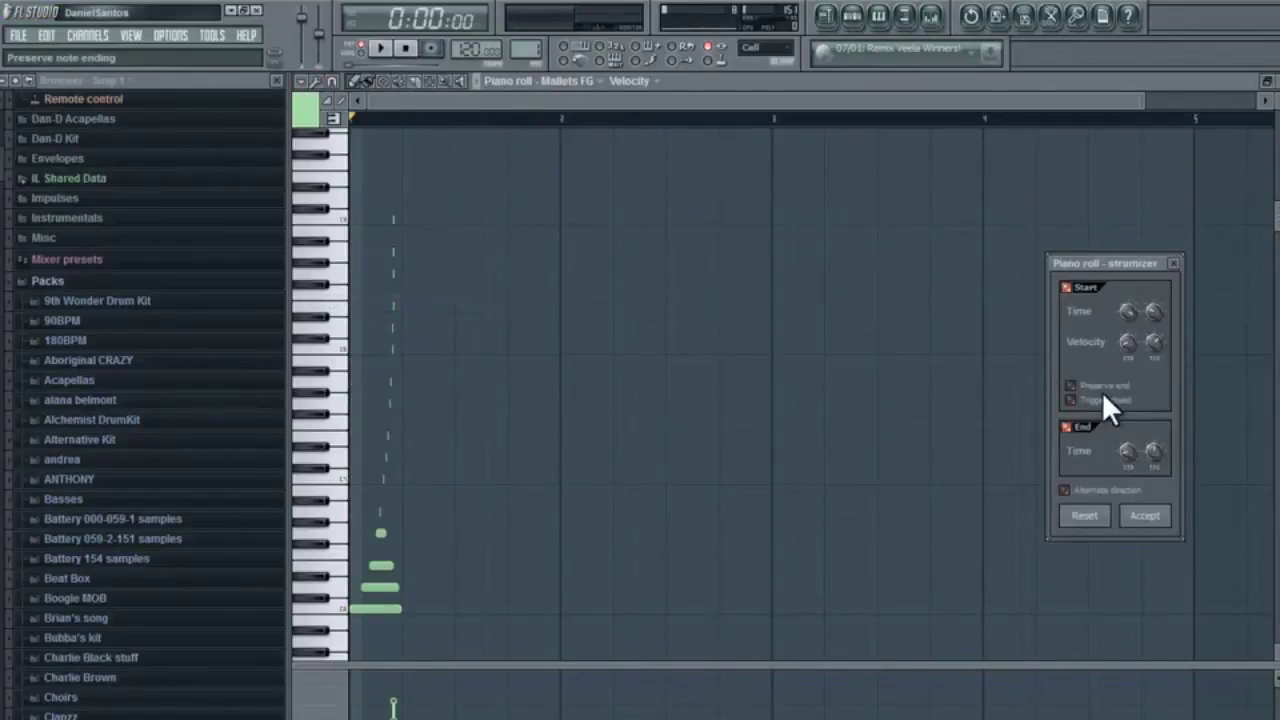
{"action": "left_click_drag", "start_coordinate": [1154, 456], "coordinate": [1158, 470]}
{"action": "left_click_drag", "start_coordinate": [1145, 358], "coordinate": [1152, 313]}
{"action": "left_click", "coordinate": [1145, 321]}
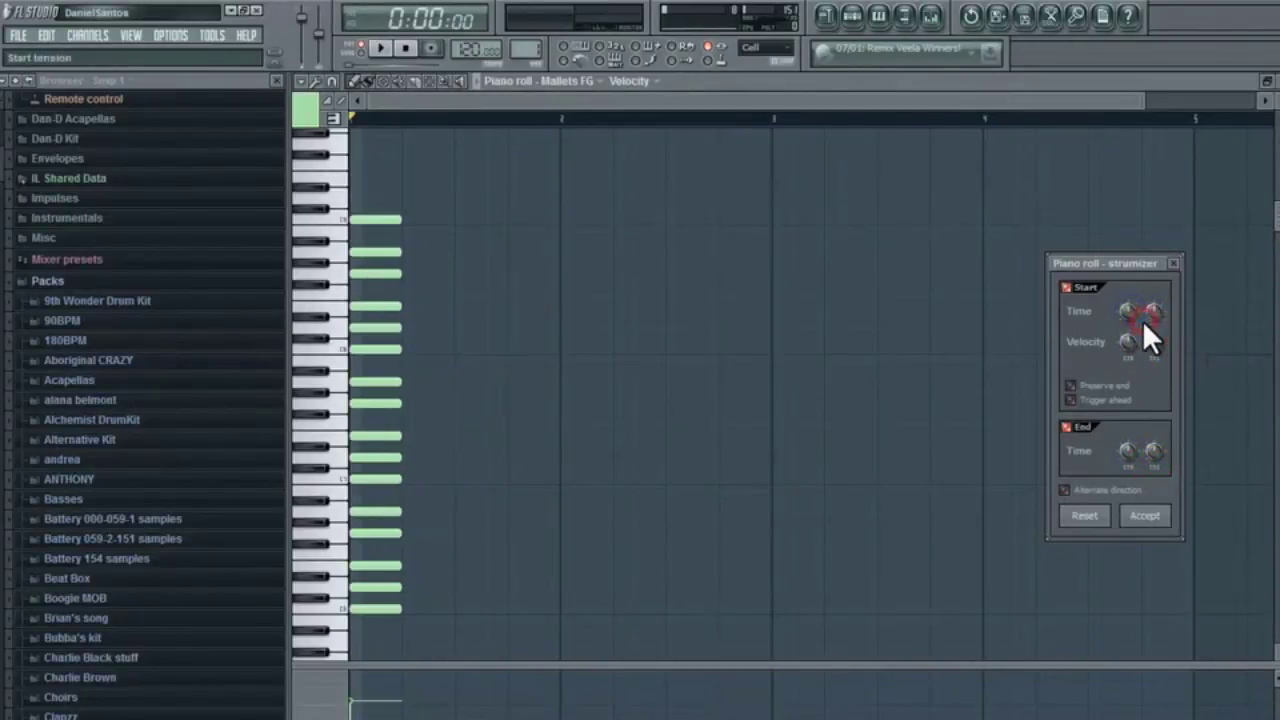
Set the Start time strength negative so the notes cascade from highest to lowest over about one bar, and play the result
{"action": "left_click_drag", "start_coordinate": [1129, 307], "coordinate": [1139, 473]}
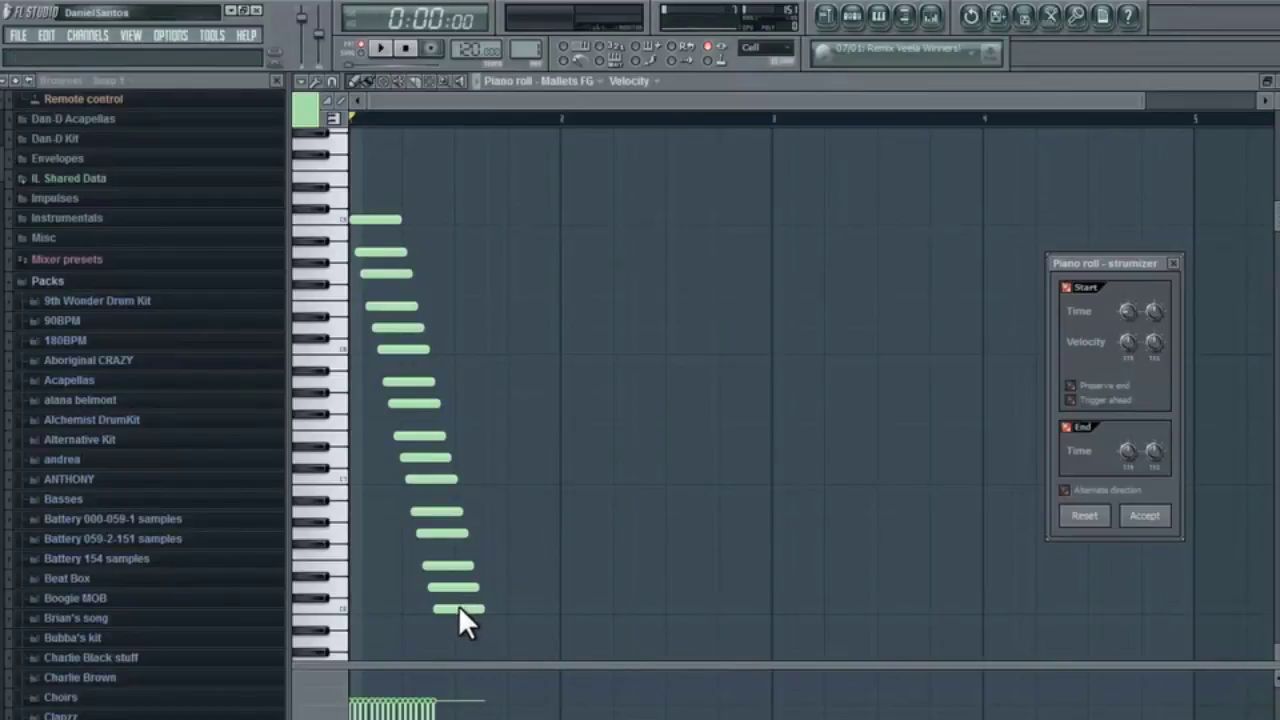
{"action": "left_click_drag", "start_coordinate": [1124, 306], "coordinate": [1135, 358]}
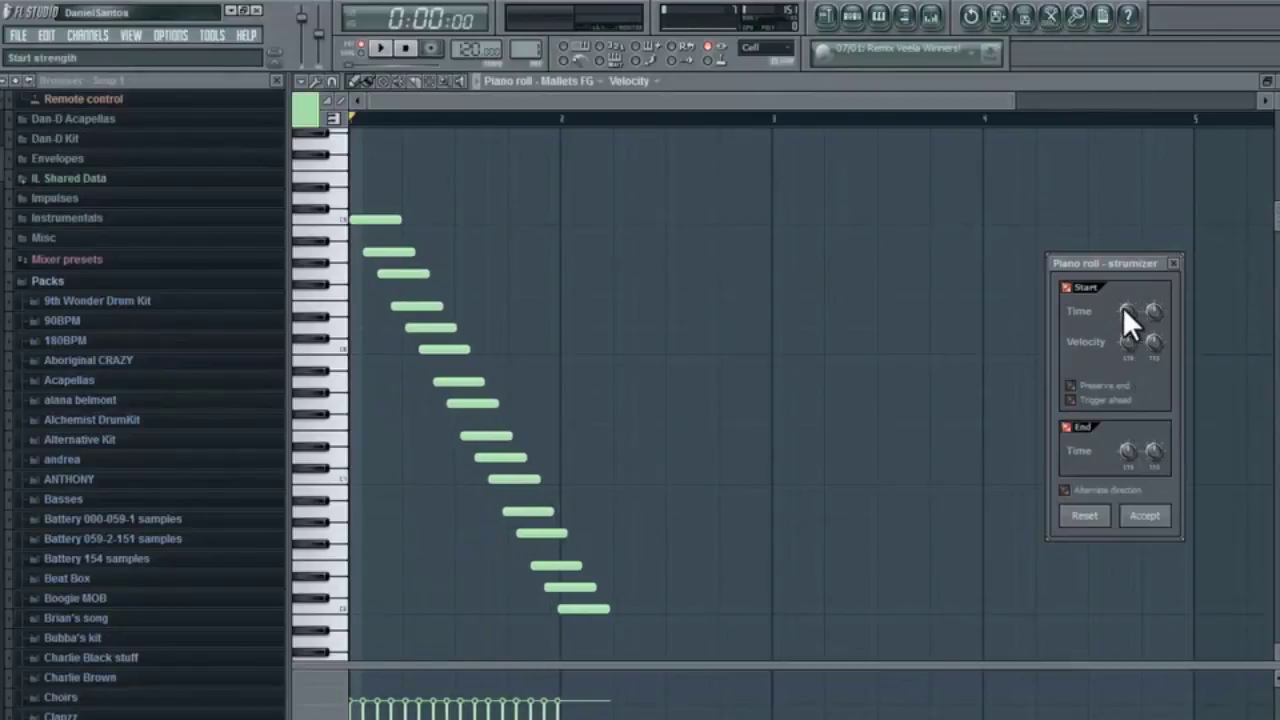
{"action": "key", "text": "space"}
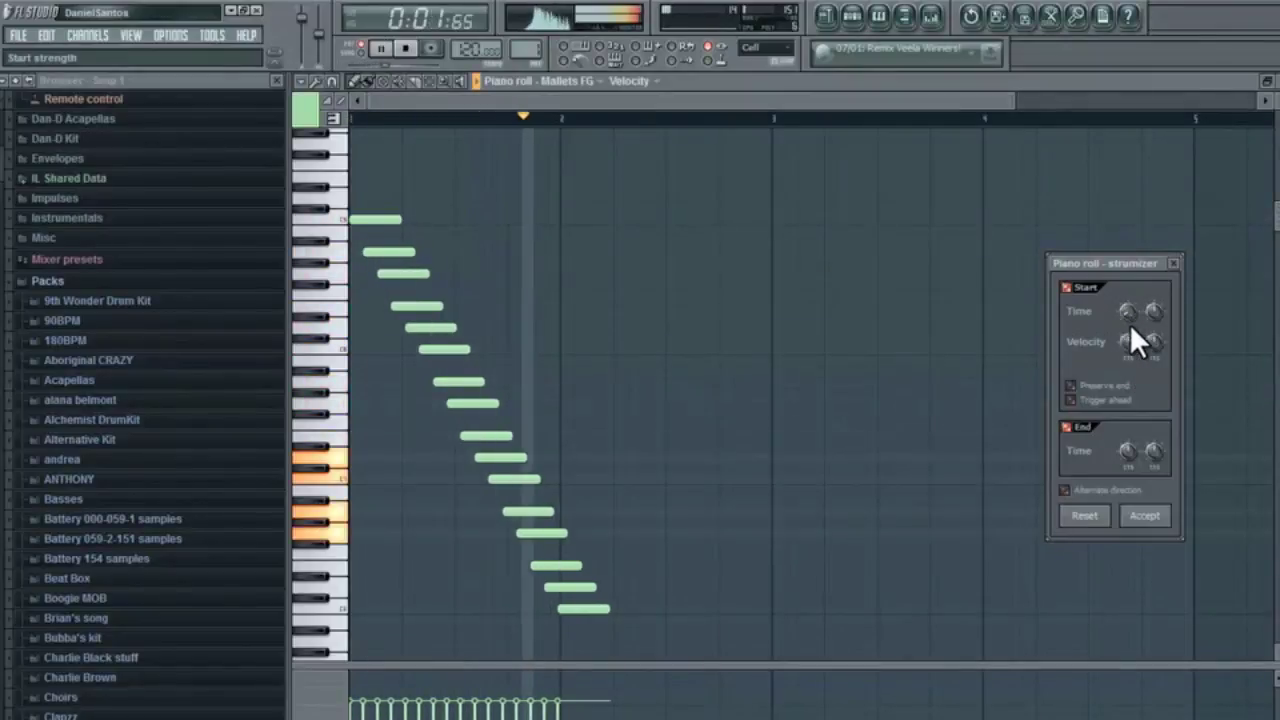
{"action": "key", "text": "space"}
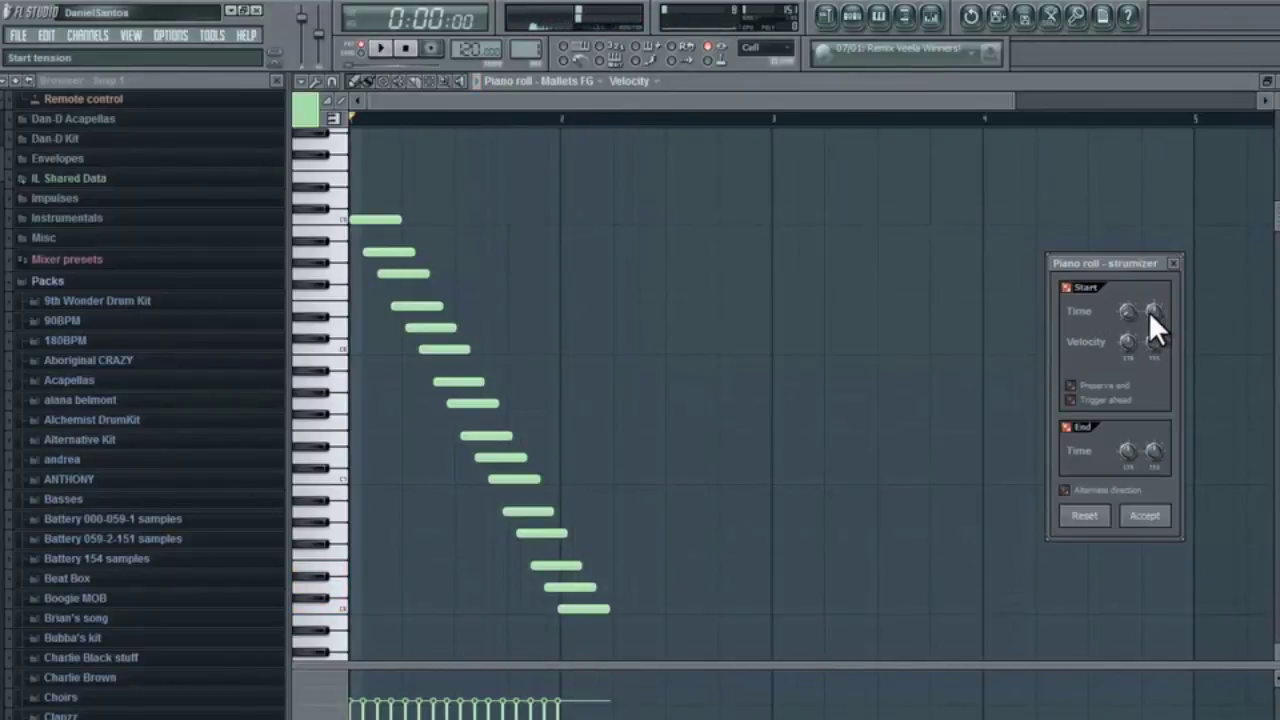
Adjust the Start time tension so the descending run begins quickly and slows toward the lowest note, and play it back
{"action": "left_click_drag", "start_coordinate": [1149, 311], "coordinate": [1120, 267]}
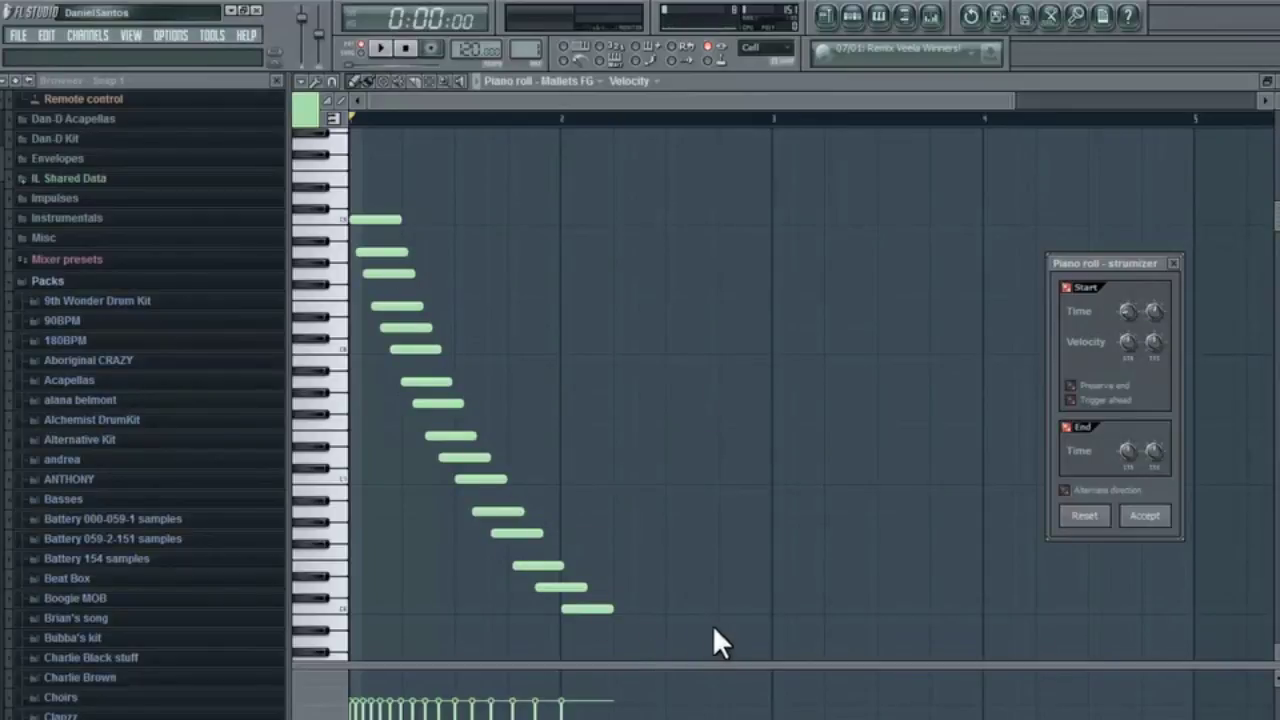
{"action": "key", "text": "space"}
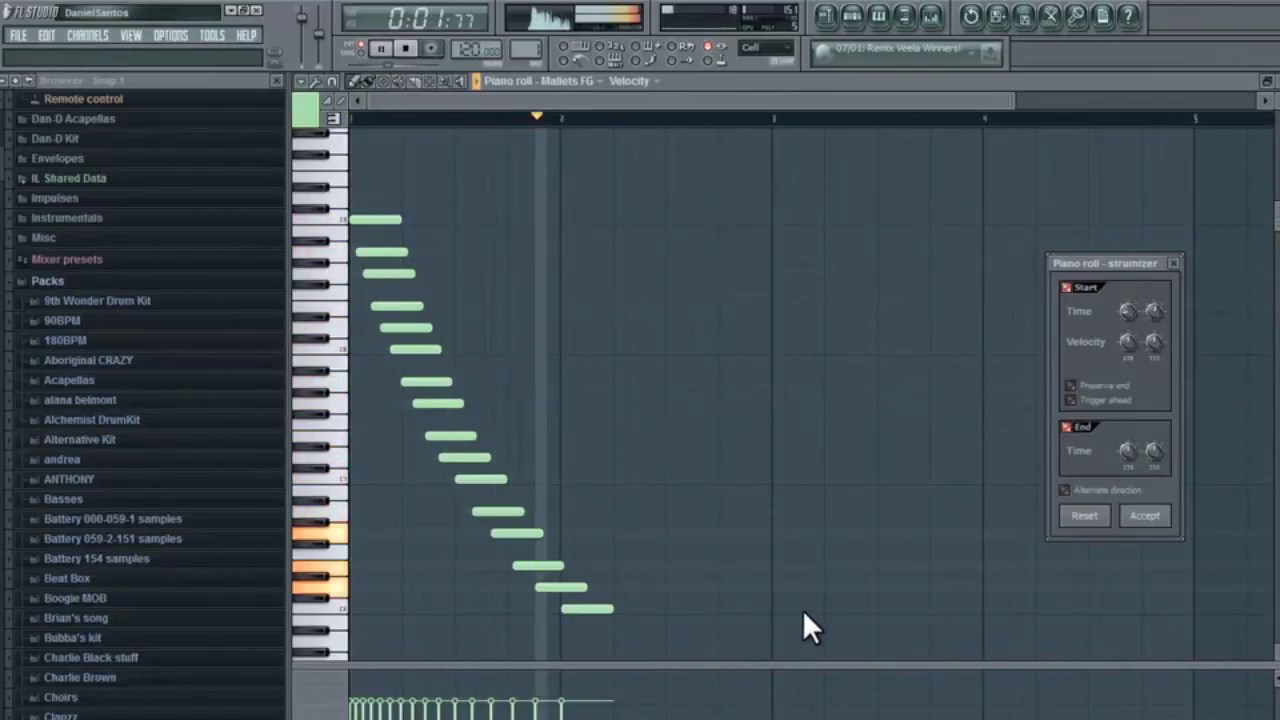
{"action": "key", "text": "space"}
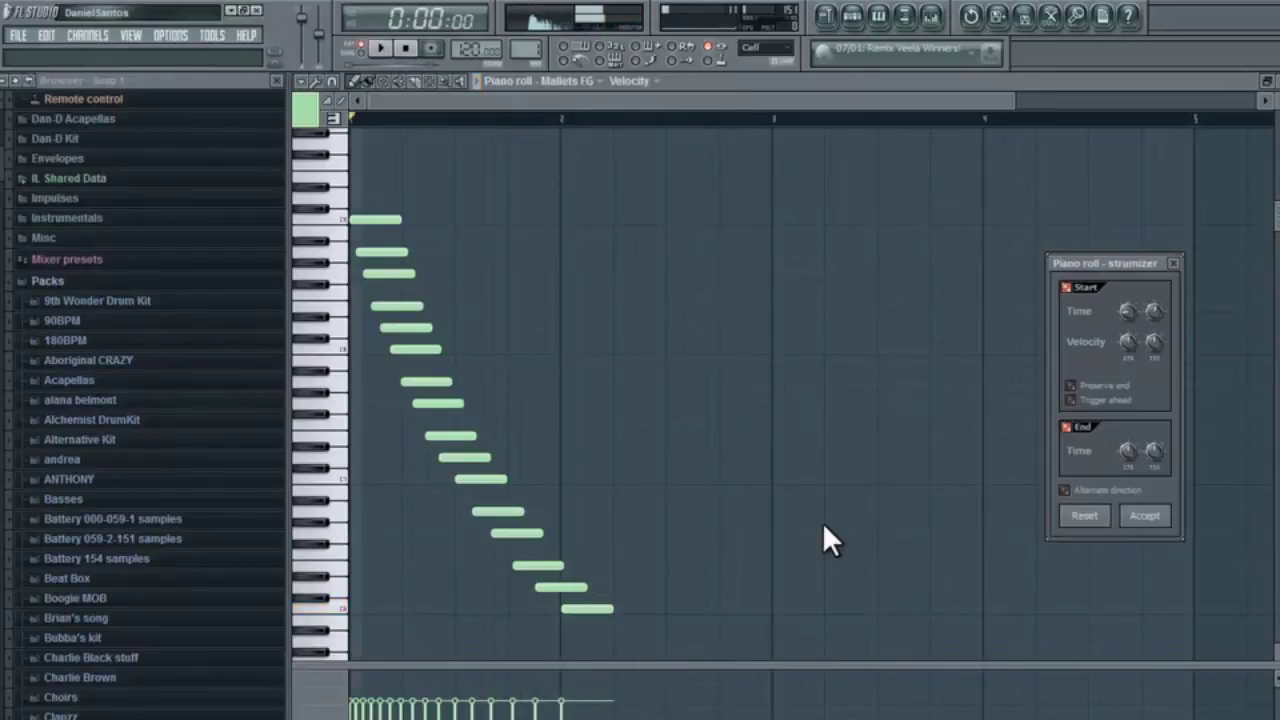